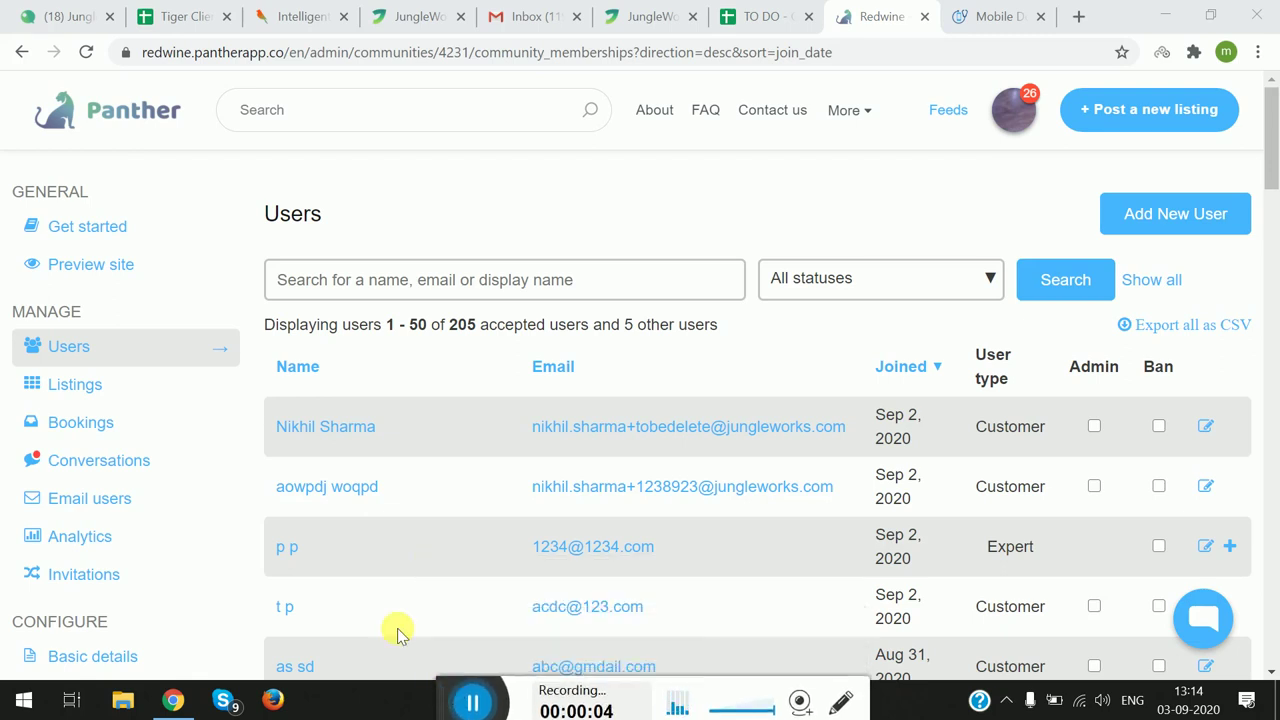
Open the Get started guide showing all seven setup steps checked off as 'All done!'.
{"action": "scroll", "coordinate": [236, 538], "scroll_direction": "down", "scroll_amount": 1}
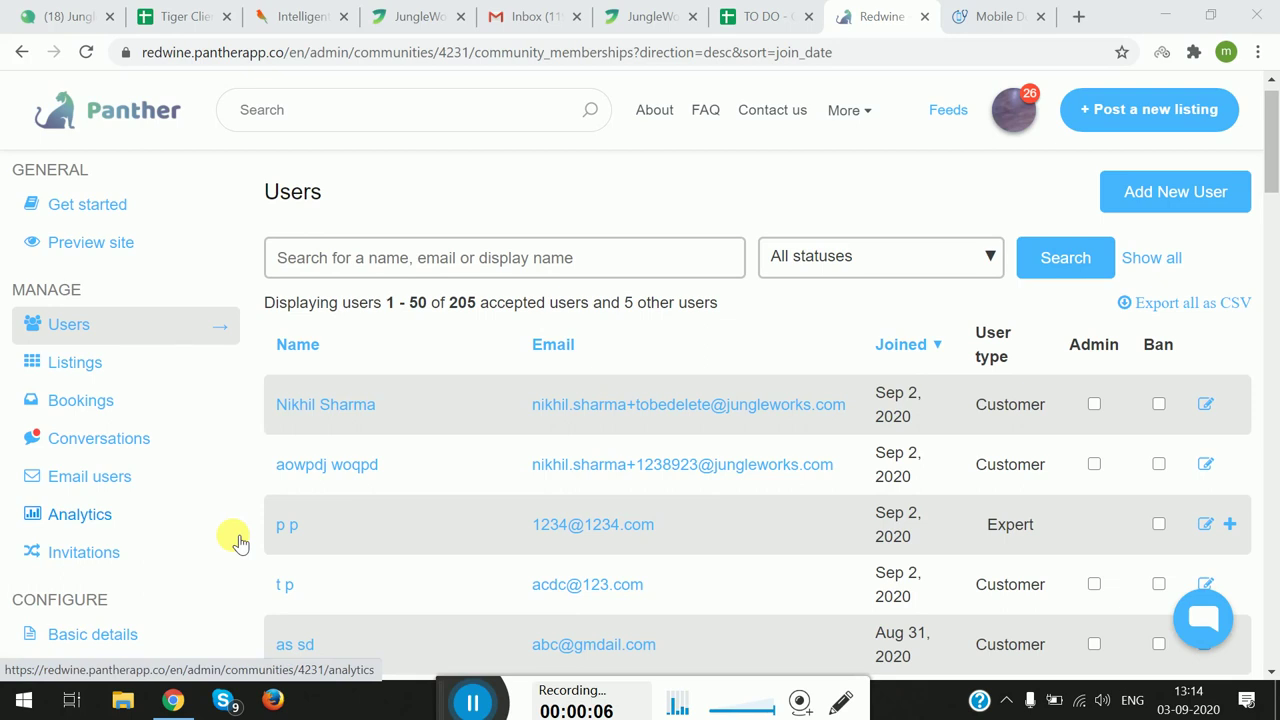
{"action": "scroll", "coordinate": [236, 540], "scroll_direction": "up", "scroll_amount": 1}
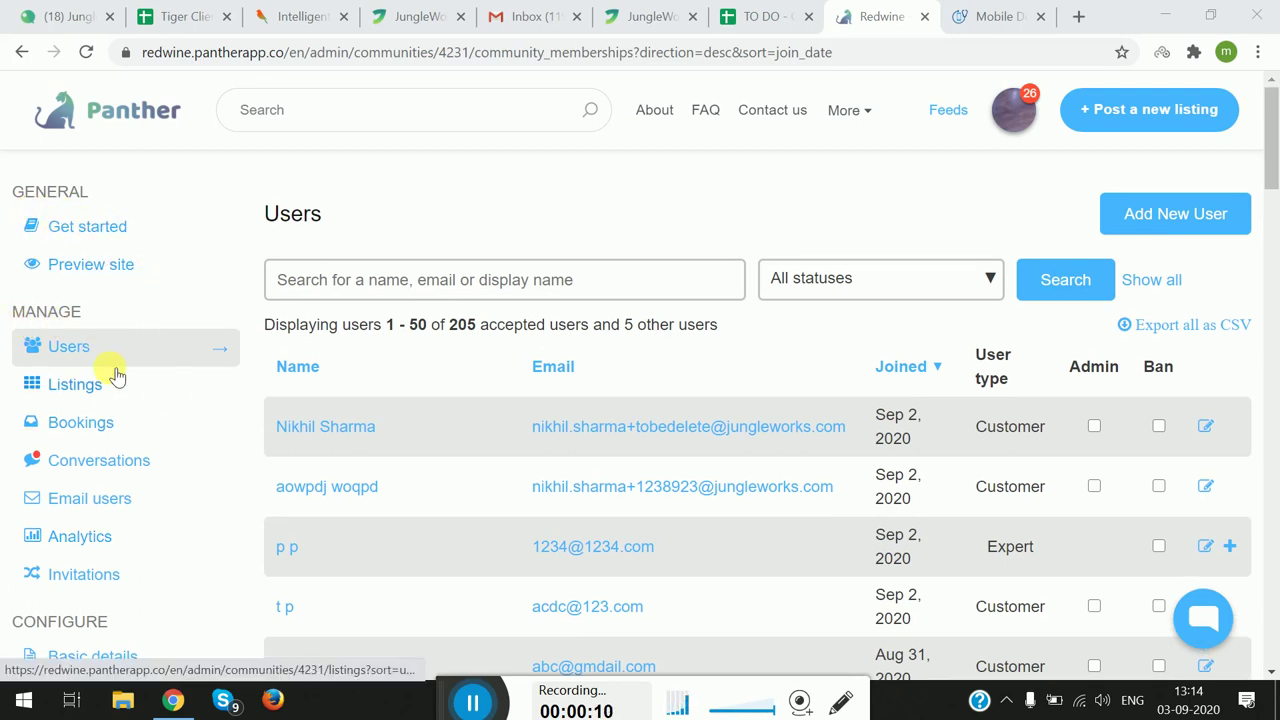
{"action": "scroll", "coordinate": [188, 496], "scroll_direction": "down", "scroll_amount": 3}
{"action": "scroll", "coordinate": [190, 497], "scroll_direction": "up", "scroll_amount": 3}
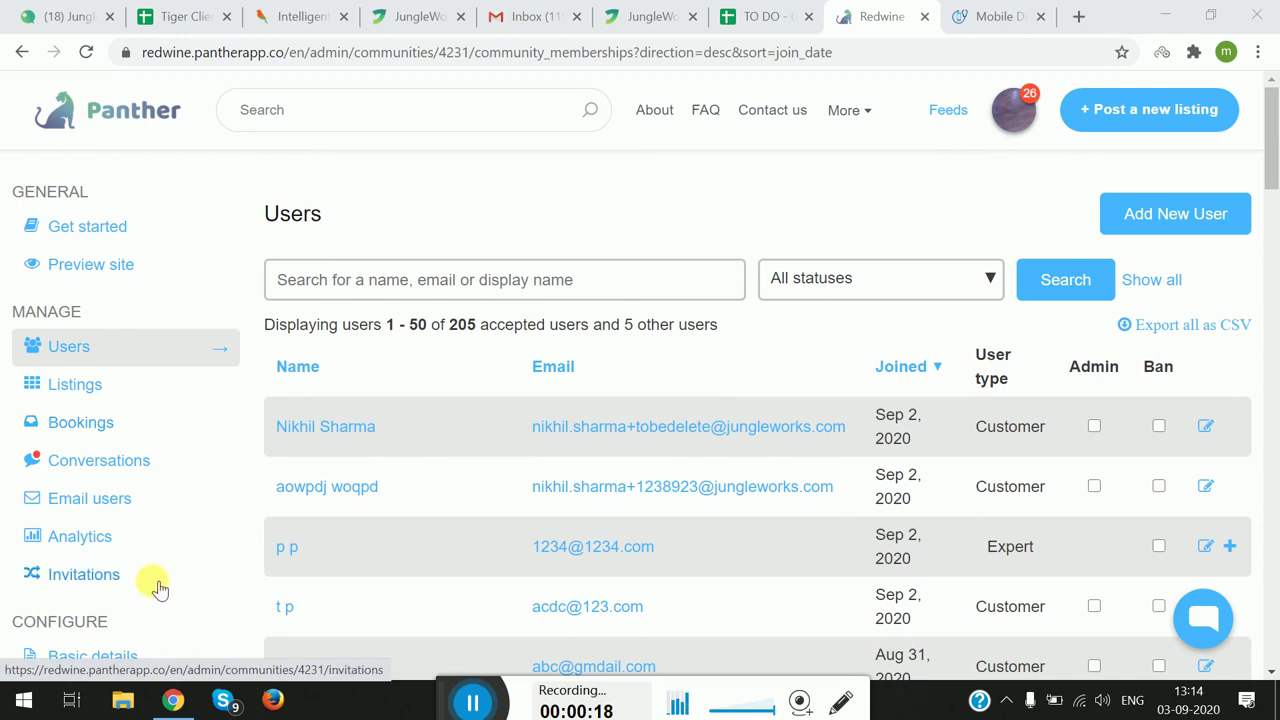
{"action": "left_click", "coordinate": [116, 234]}
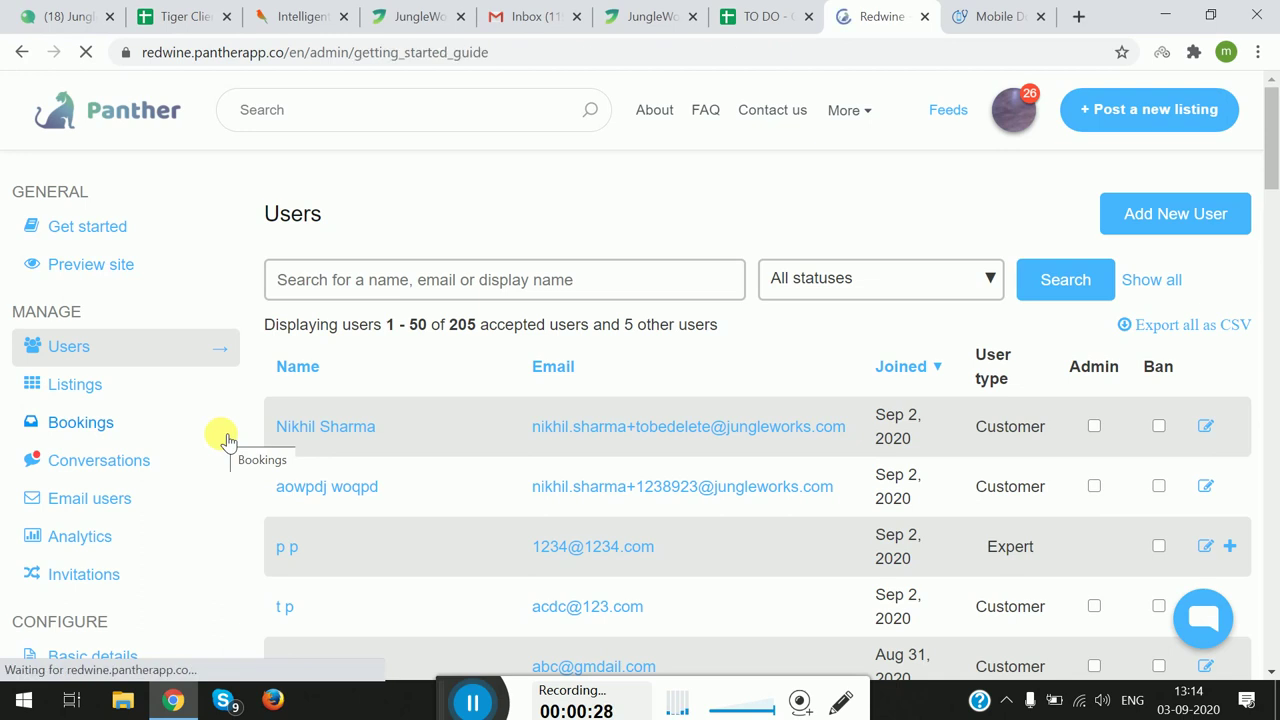
{"action": "scroll", "coordinate": [403, 466], "scroll_direction": "down", "scroll_amount": 2}
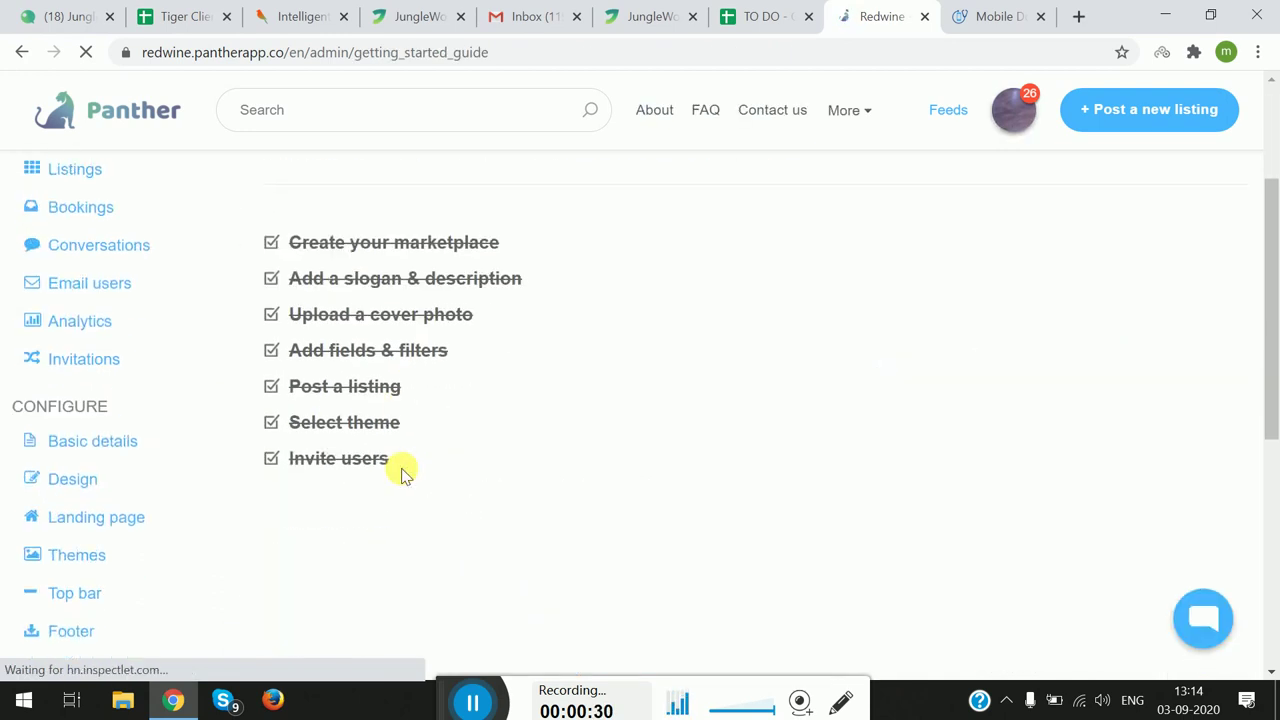
{"action": "scroll", "coordinate": [331, 286], "scroll_direction": "up", "scroll_amount": 1}
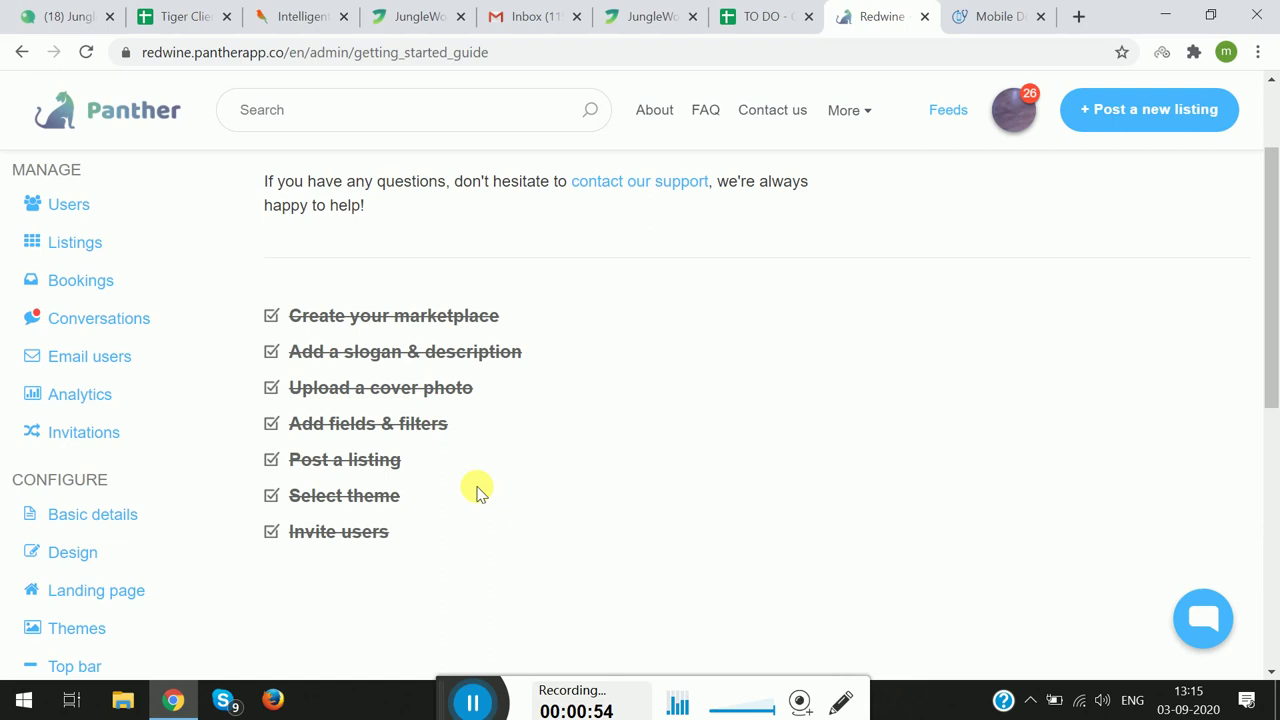
Open the public site preview in a new browser tab.
{"action": "scroll", "coordinate": [477, 493], "scroll_direction": "up", "scroll_amount": 2}
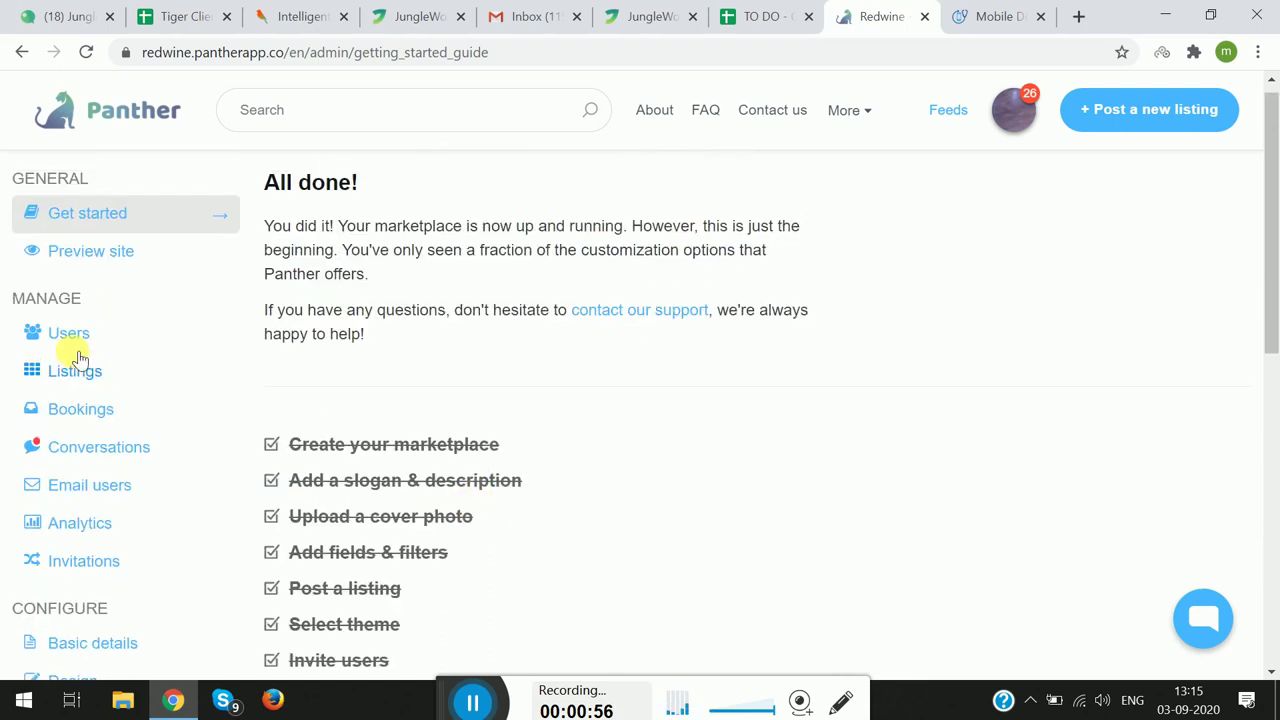
{"action": "right_click", "coordinate": [85, 256]}
{"action": "left_click", "coordinate": [113, 262]}
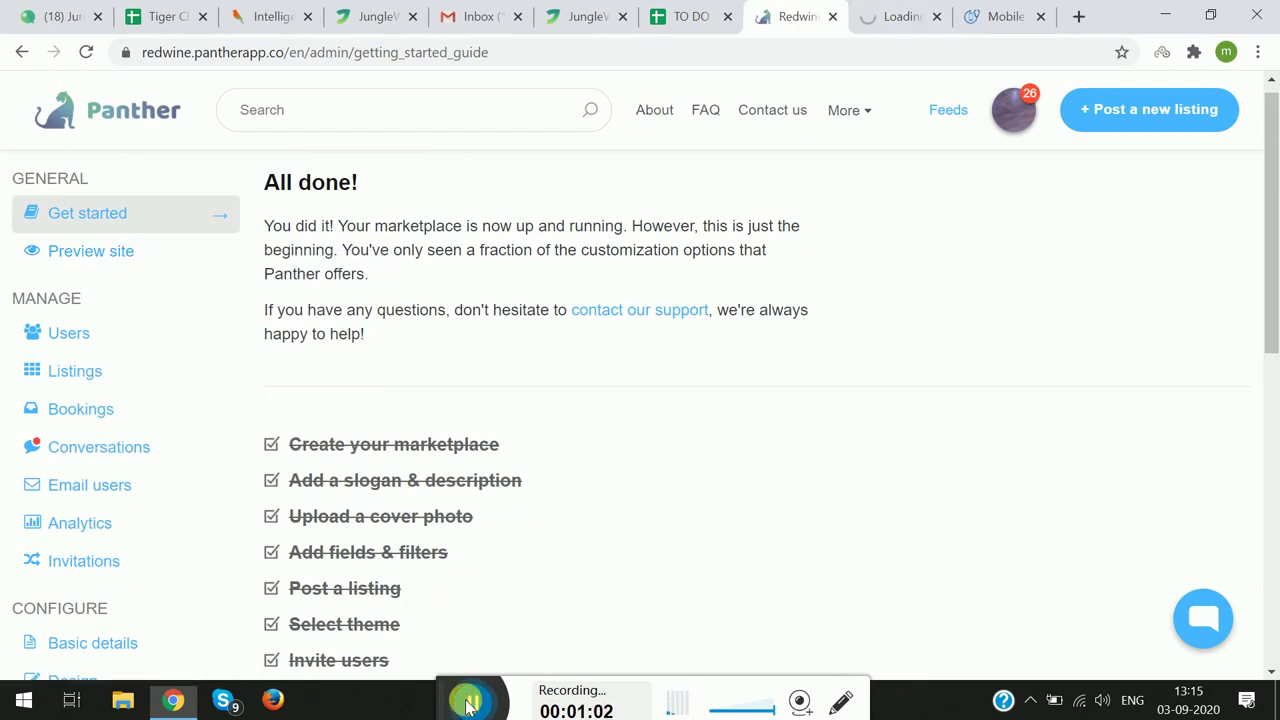
{"action": "left_click_drag", "start_coordinate": [475, 702], "coordinate": [461, 585]}
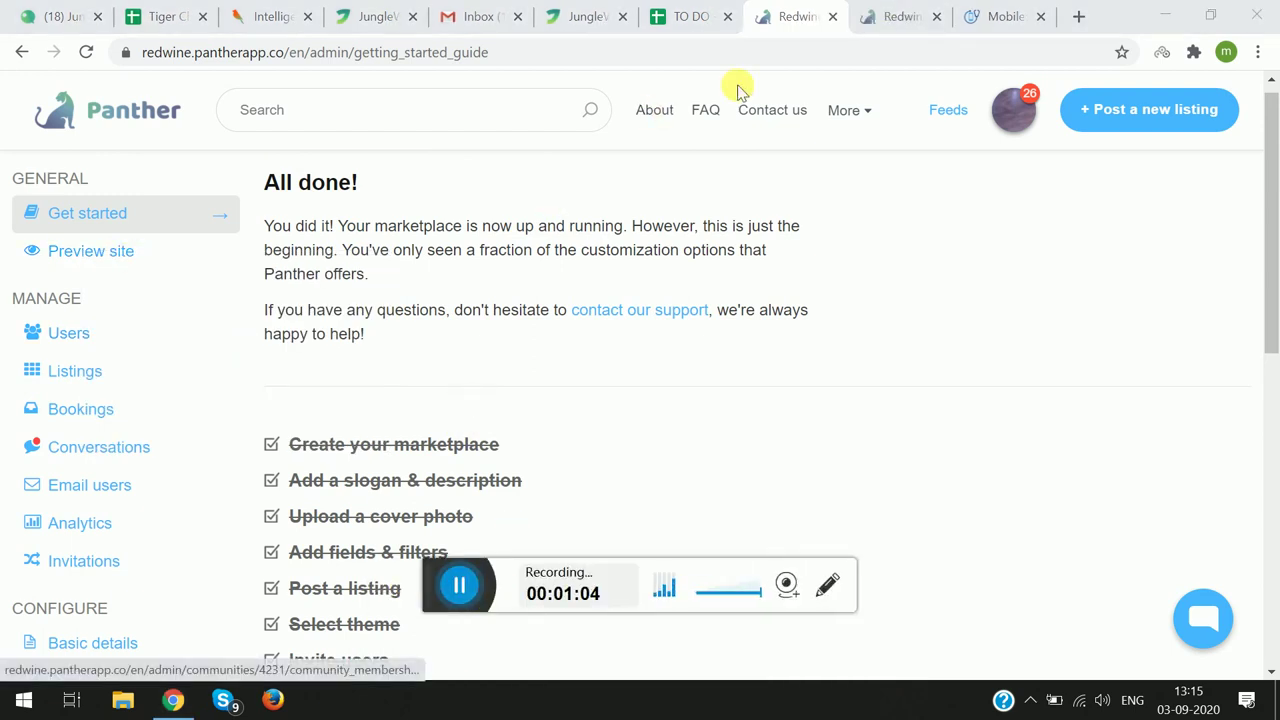
{"action": "left_click", "coordinate": [860, 14]}
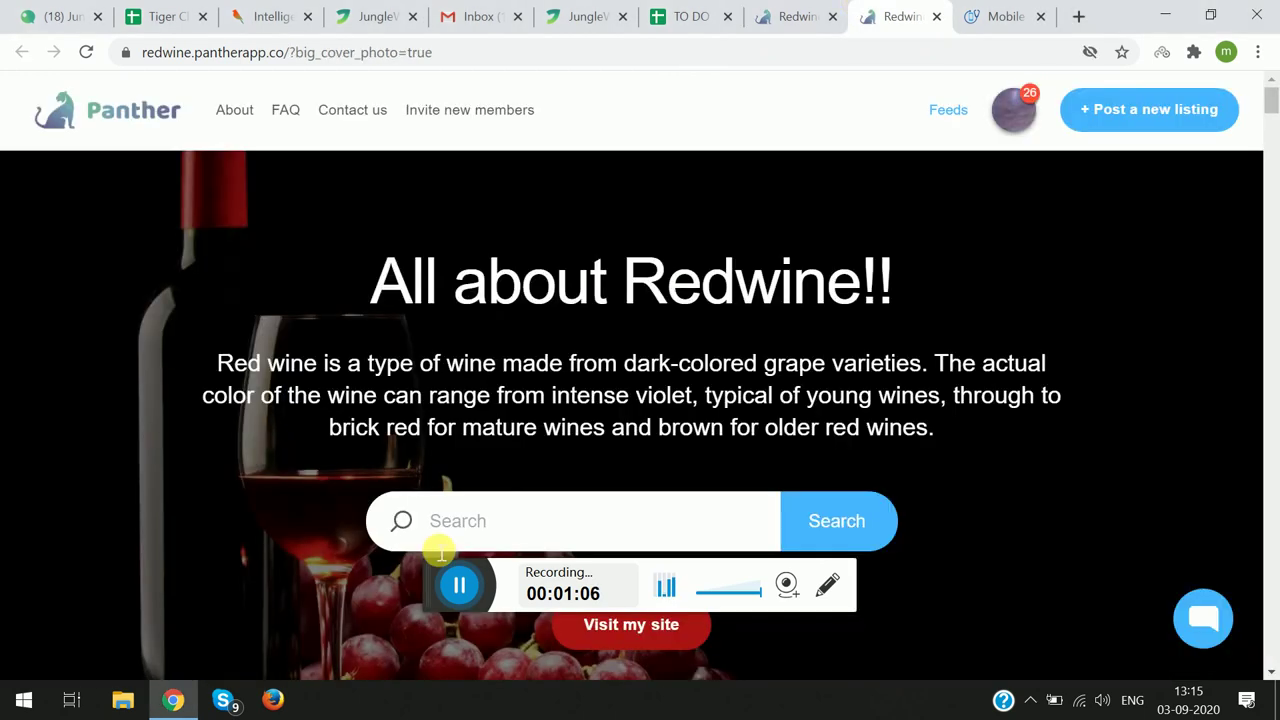
{"action": "left_click_drag", "start_coordinate": [436, 563], "coordinate": [455, 703]}
{"action": "scroll", "coordinate": [427, 527], "scroll_direction": "down", "scroll_amount": 10}
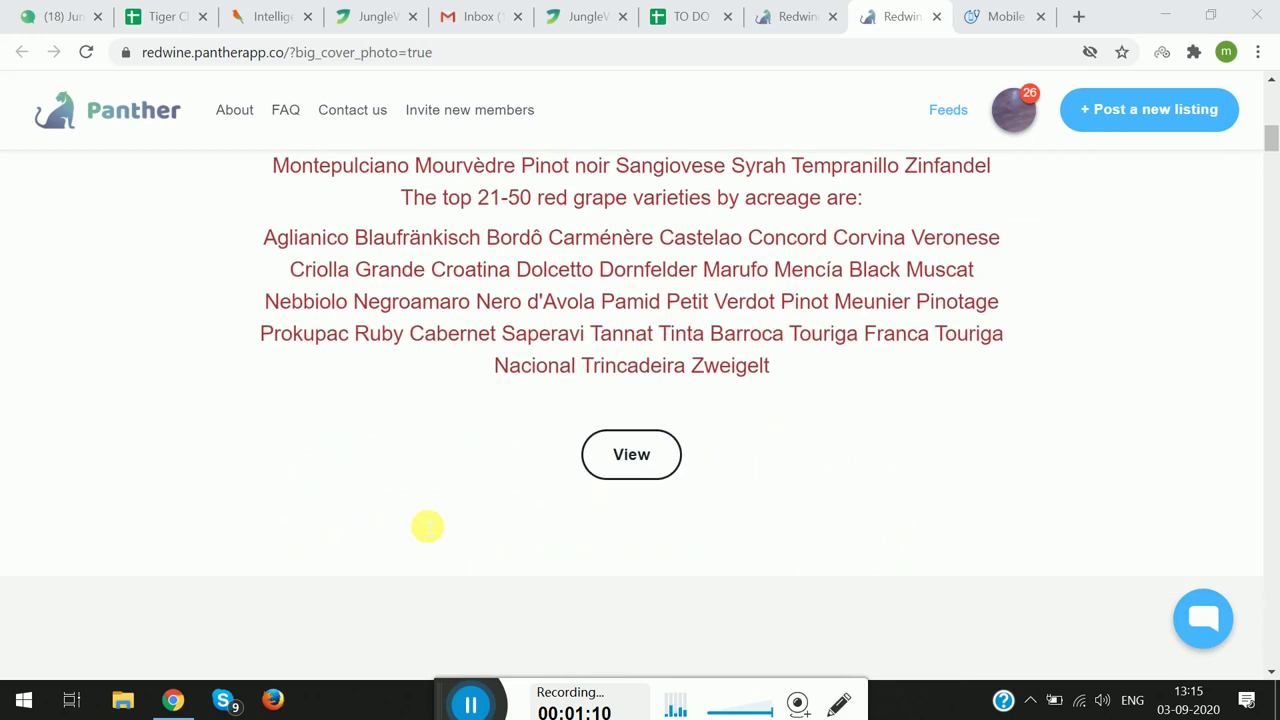
{"action": "left_click", "coordinate": [795, 16]}
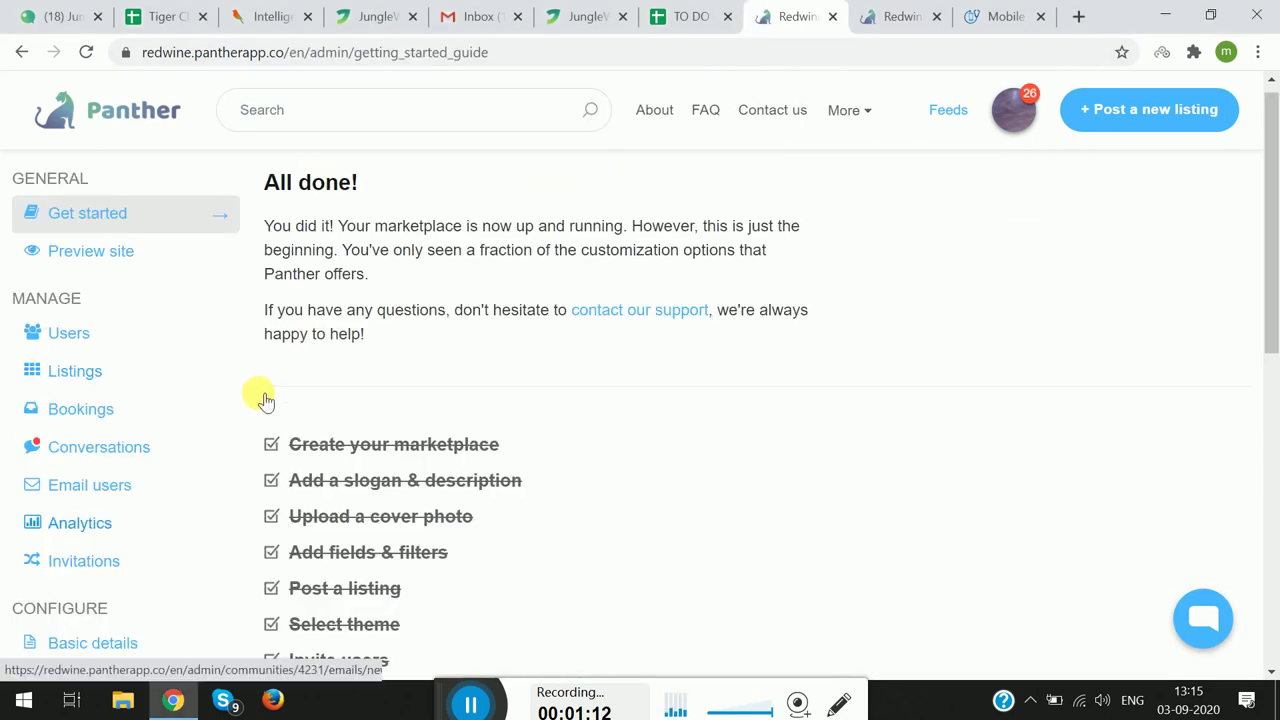
{"action": "left_click", "coordinate": [928, 10]}
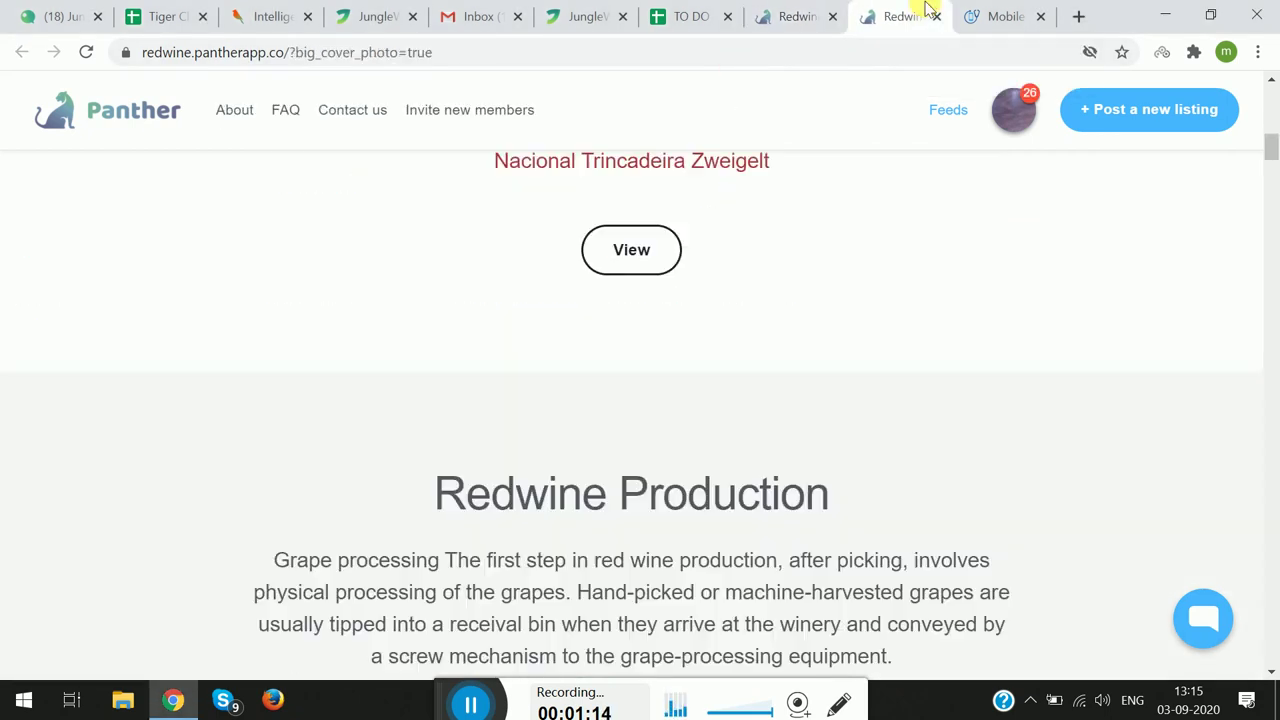
{"action": "scroll", "coordinate": [654, 411], "scroll_direction": "up", "scroll_amount": 4}
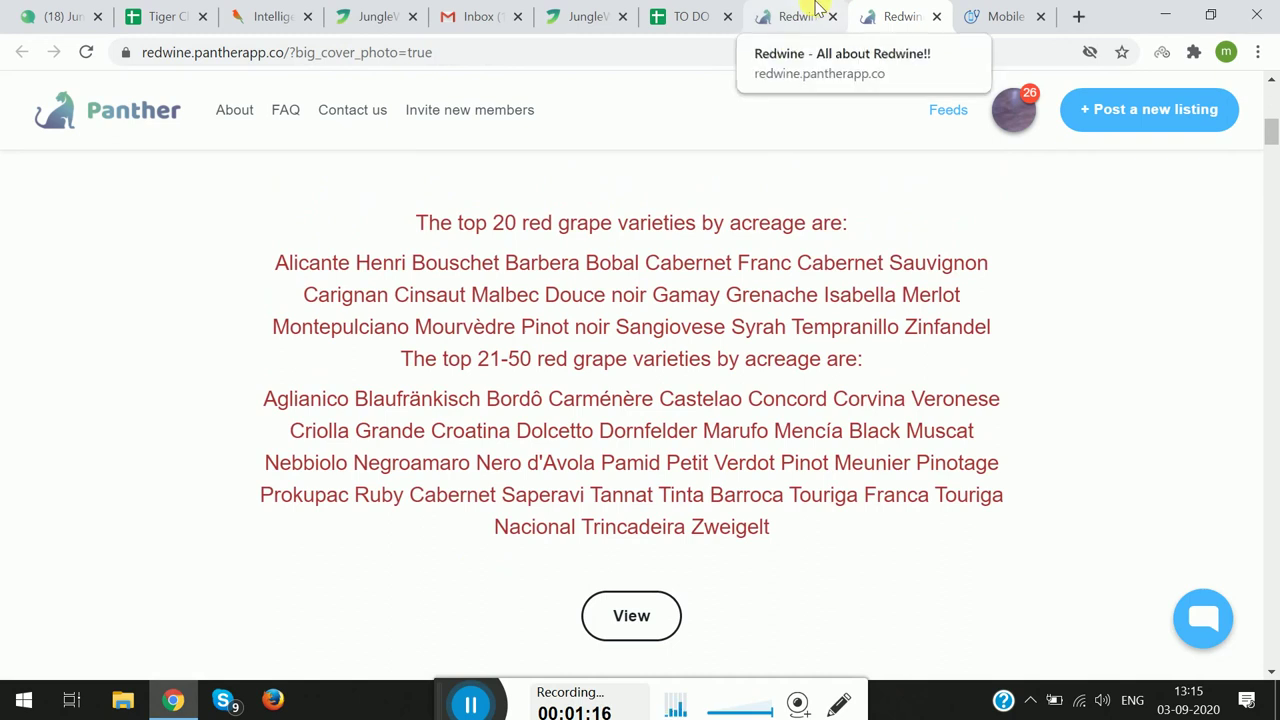
{"action": "left_click", "coordinate": [812, 12]}
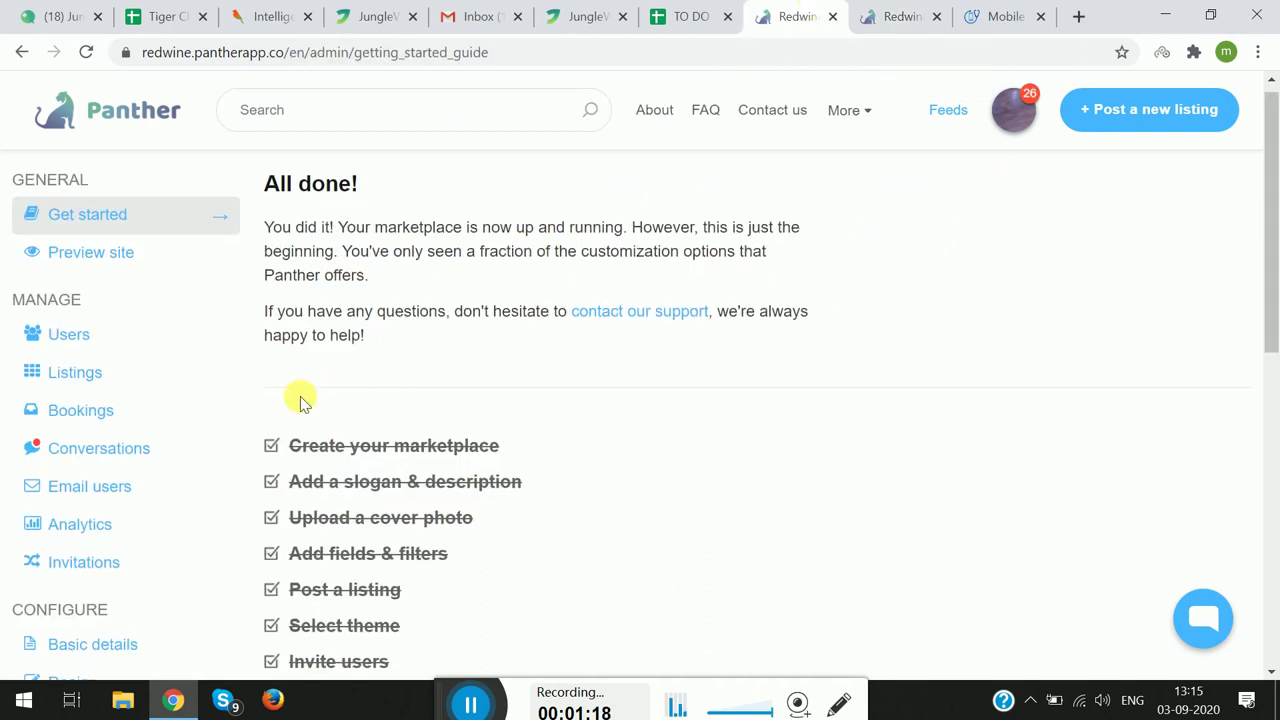
{"action": "scroll", "coordinate": [300, 398], "scroll_direction": "up", "scroll_amount": 1}
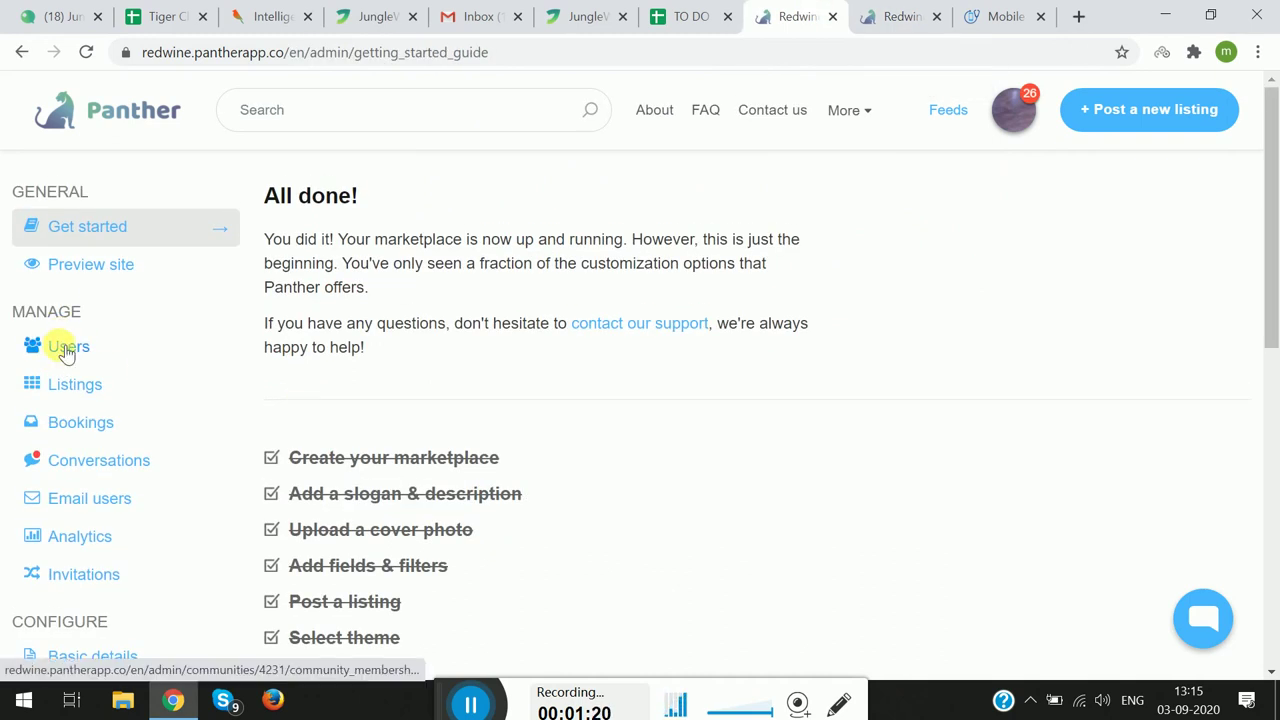
{"action": "left_click", "coordinate": [65, 350]}
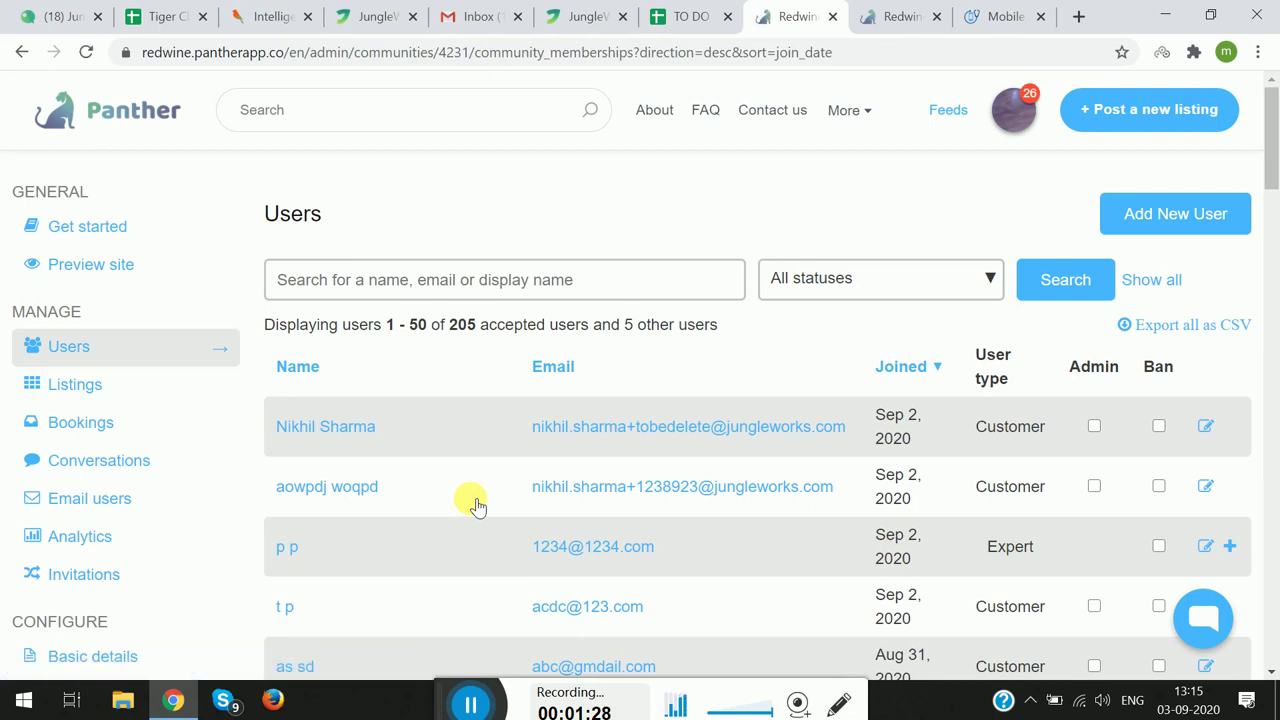
Browse the Users table of 205 accepted users with email, join date and user type.
{"action": "scroll", "coordinate": [1006, 420], "scroll_direction": "down", "scroll_amount": 1}
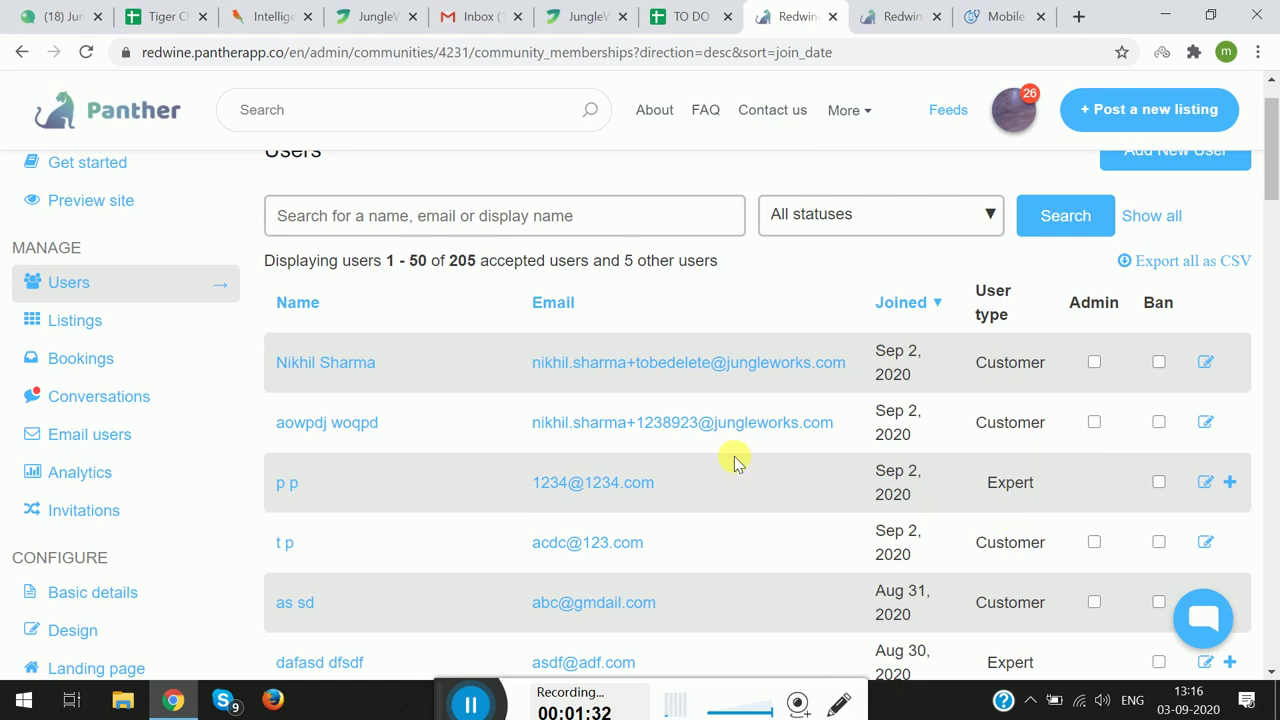
{"action": "scroll", "coordinate": [590, 490], "scroll_direction": "down", "scroll_amount": 1}
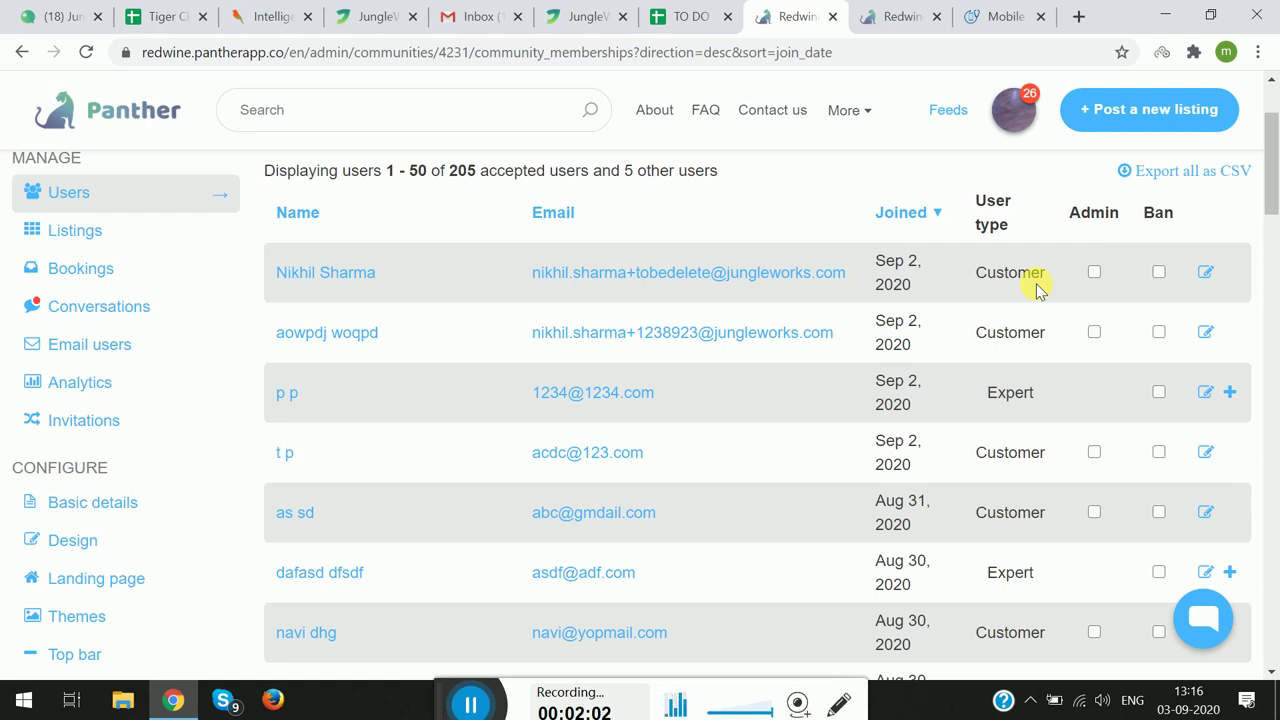
{"action": "scroll", "coordinate": [1036, 385], "scroll_direction": "up", "scroll_amount": 1}
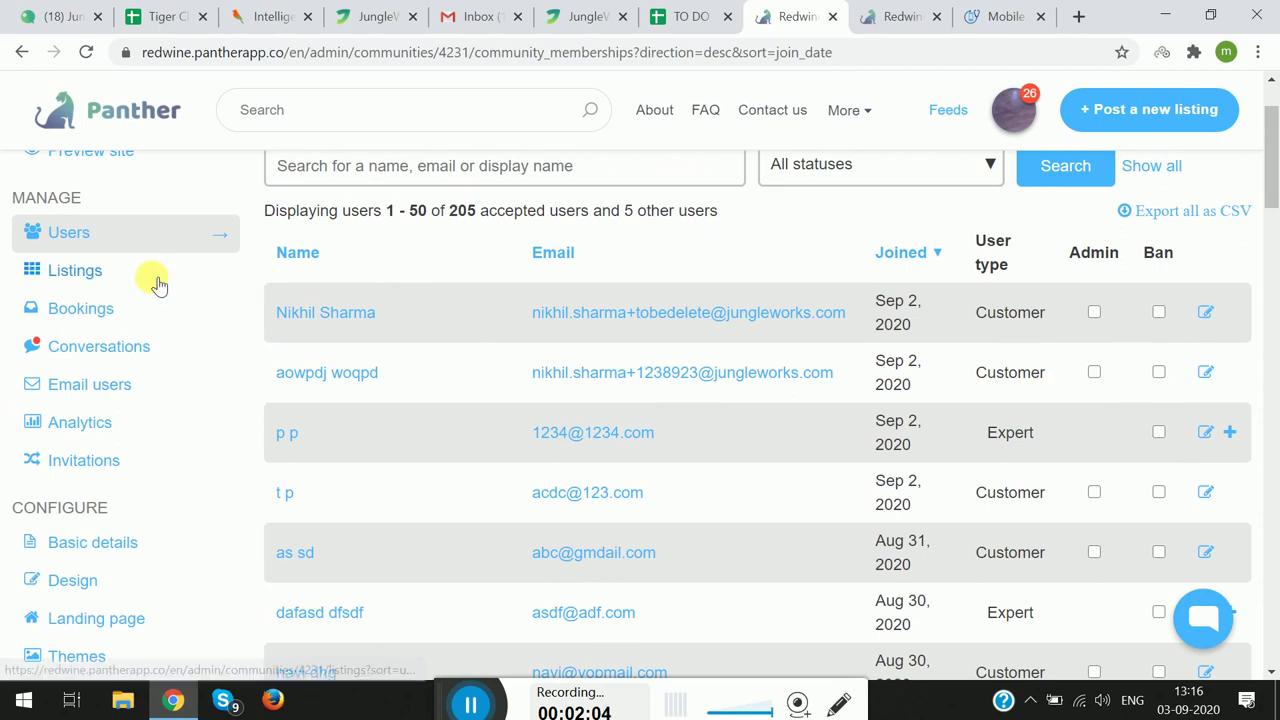
{"action": "left_click", "coordinate": [57, 275]}
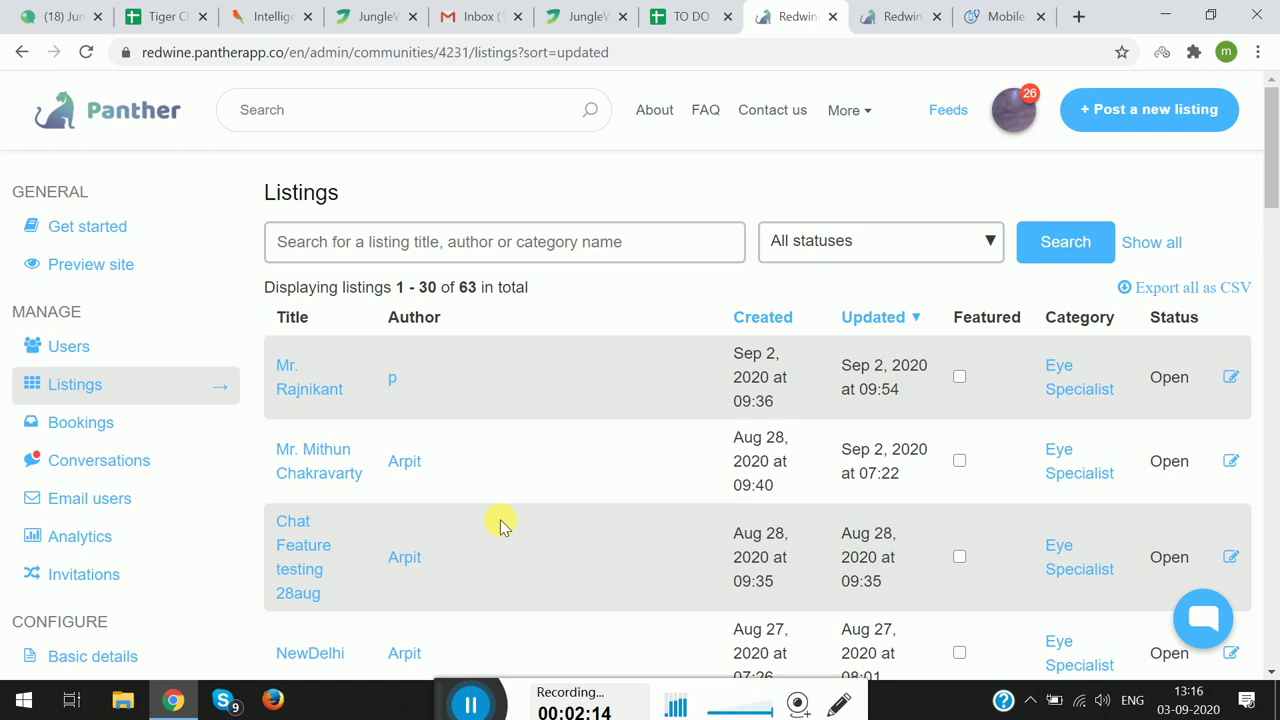
Browse the 63 listings with their author, dates, category and status.
{"action": "scroll", "coordinate": [500, 525], "scroll_direction": "down", "scroll_amount": 7}
{"action": "scroll", "coordinate": [507, 527], "scroll_direction": "up", "scroll_amount": 7}
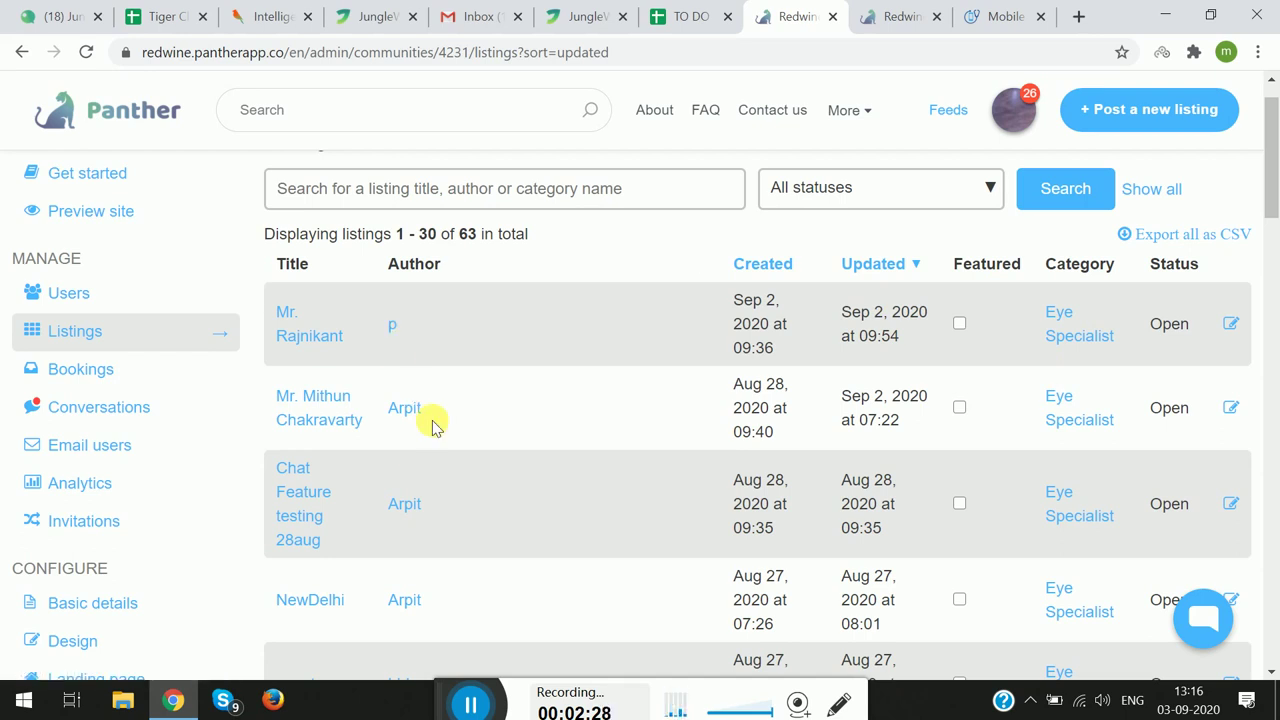
{"action": "scroll", "coordinate": [641, 447], "scroll_direction": "down", "scroll_amount": 2}
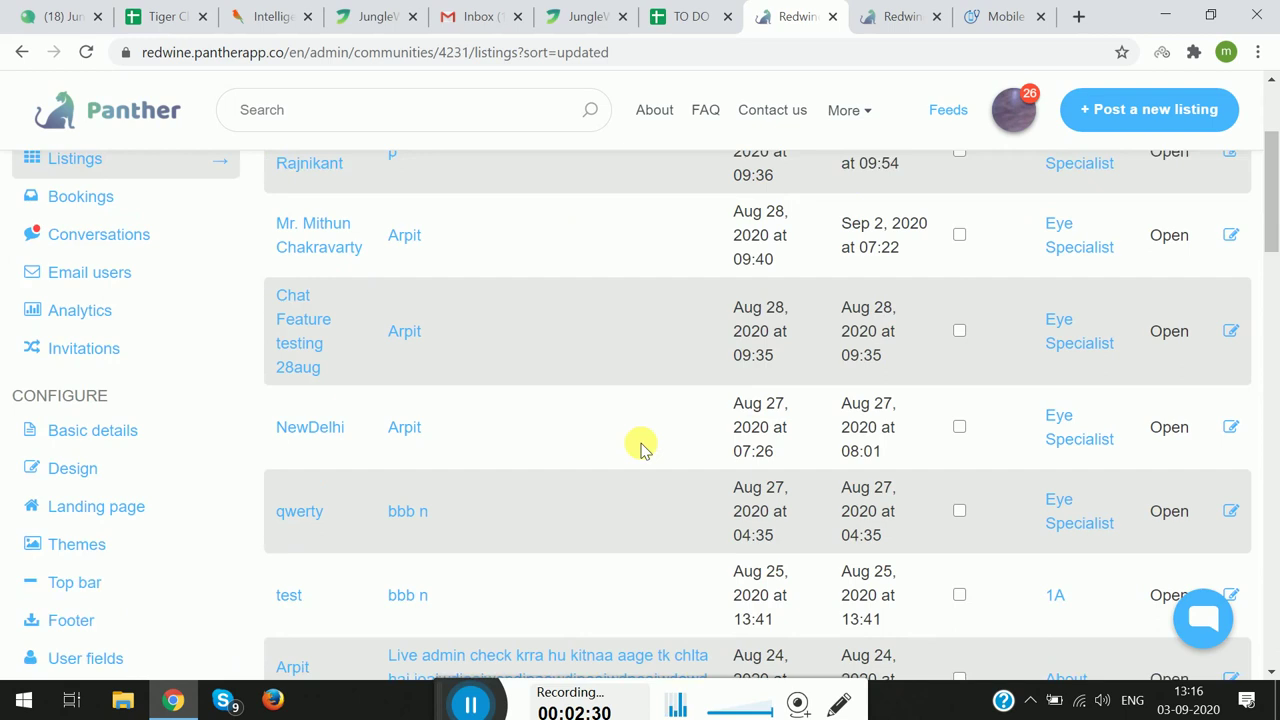
{"action": "scroll", "coordinate": [641, 447], "scroll_direction": "down", "scroll_amount": 1}
{"action": "scroll", "coordinate": [641, 447], "scroll_direction": "up", "scroll_amount": 3}
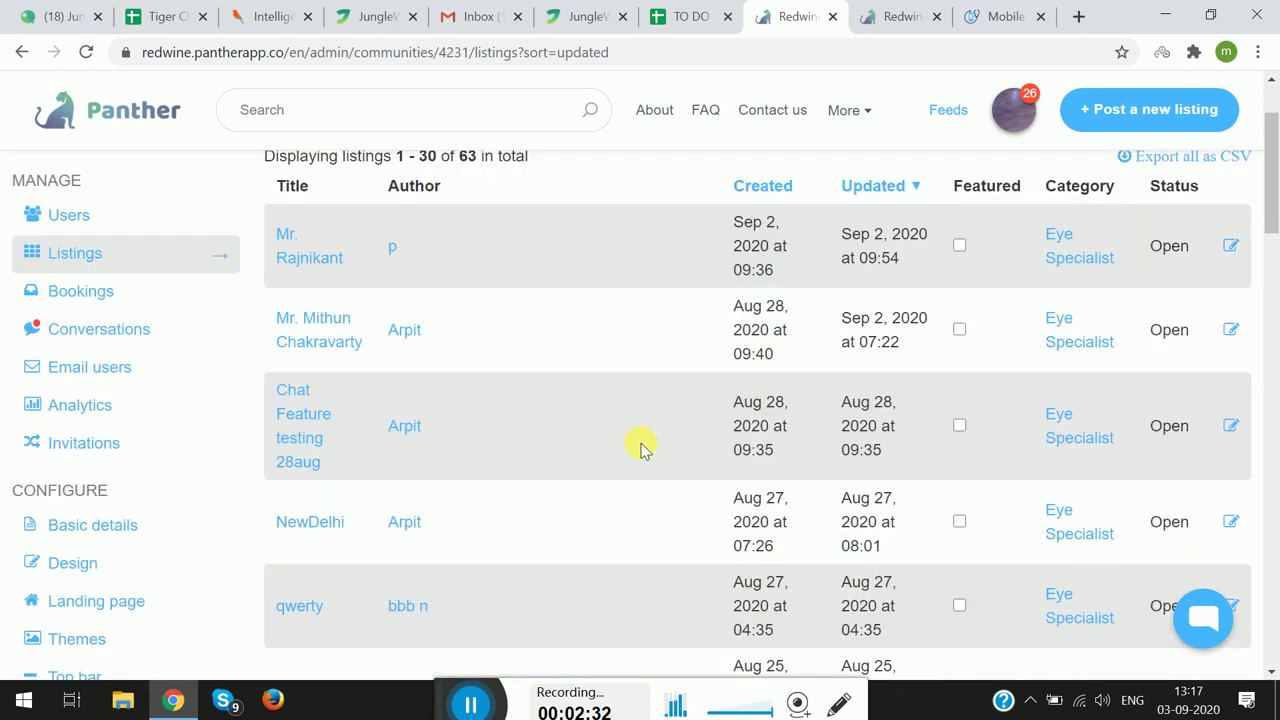
{"action": "scroll", "coordinate": [641, 447], "scroll_direction": "up", "scroll_amount": 1}
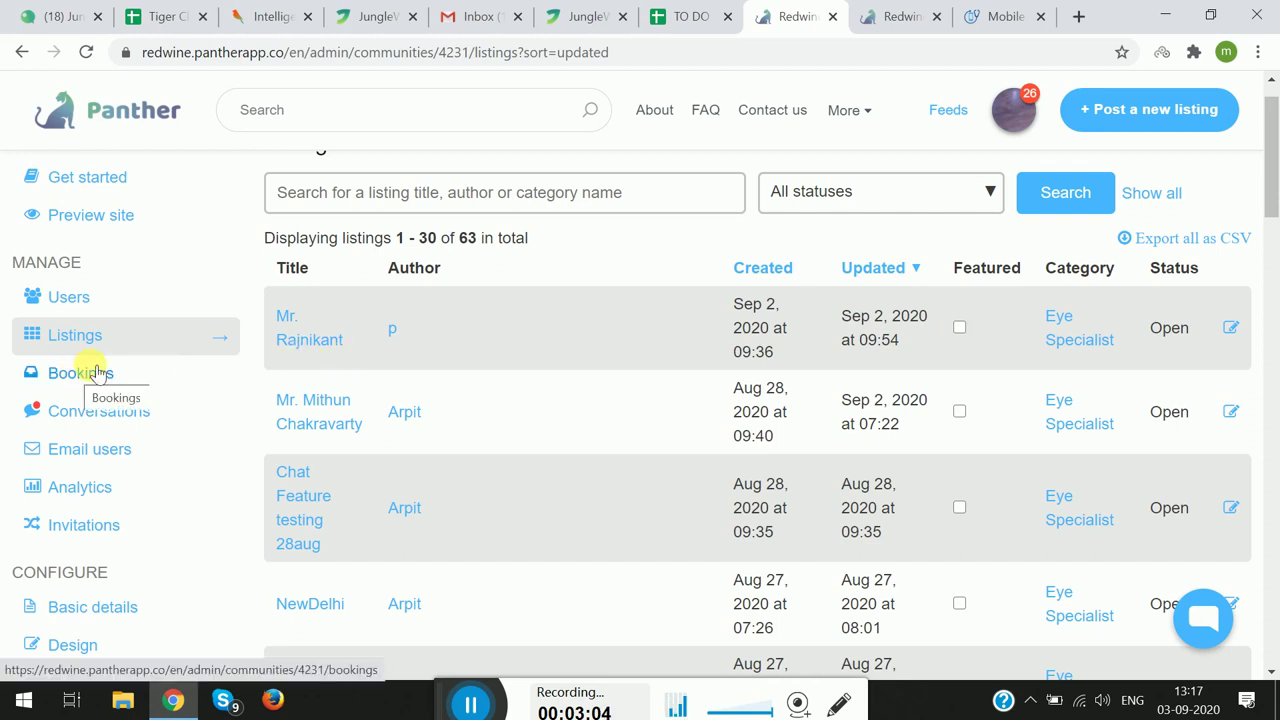
{"action": "left_click", "coordinate": [968, 16]}
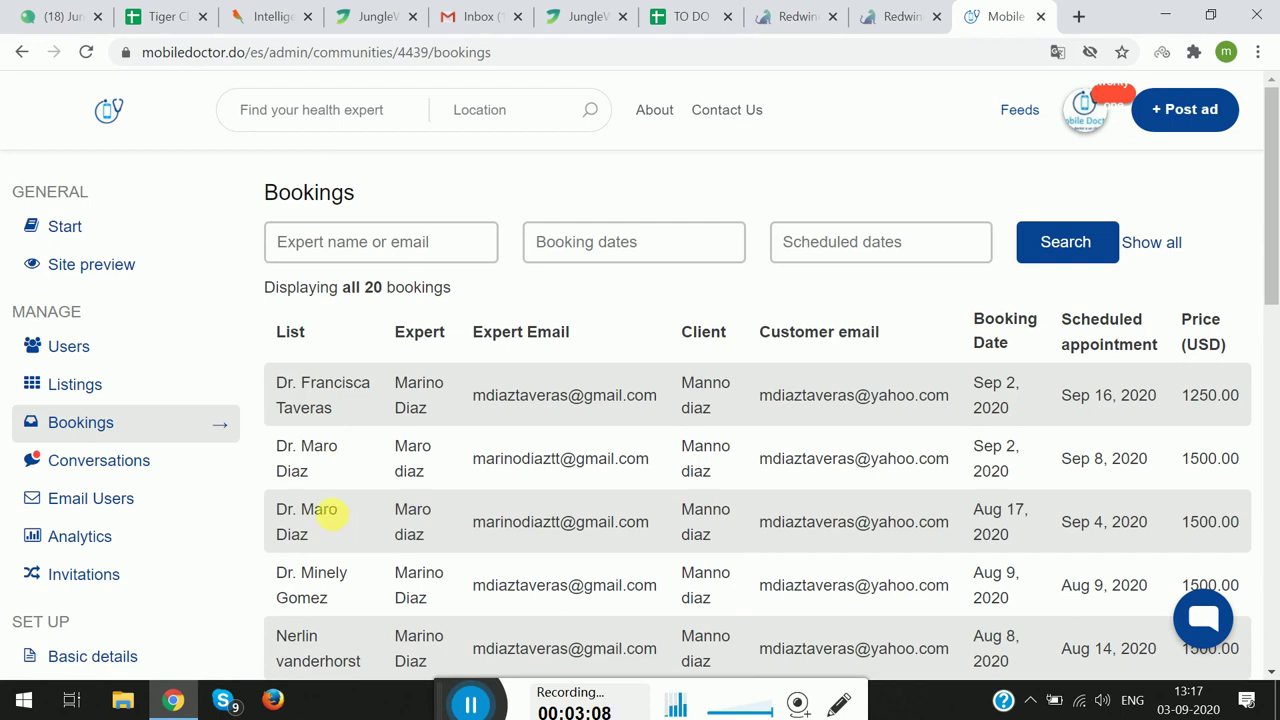
Scroll through the 20 Mobile Doctor bookings with expert, client, dates and USD price.
{"action": "scroll", "coordinate": [338, 520], "scroll_direction": "down", "scroll_amount": 1}
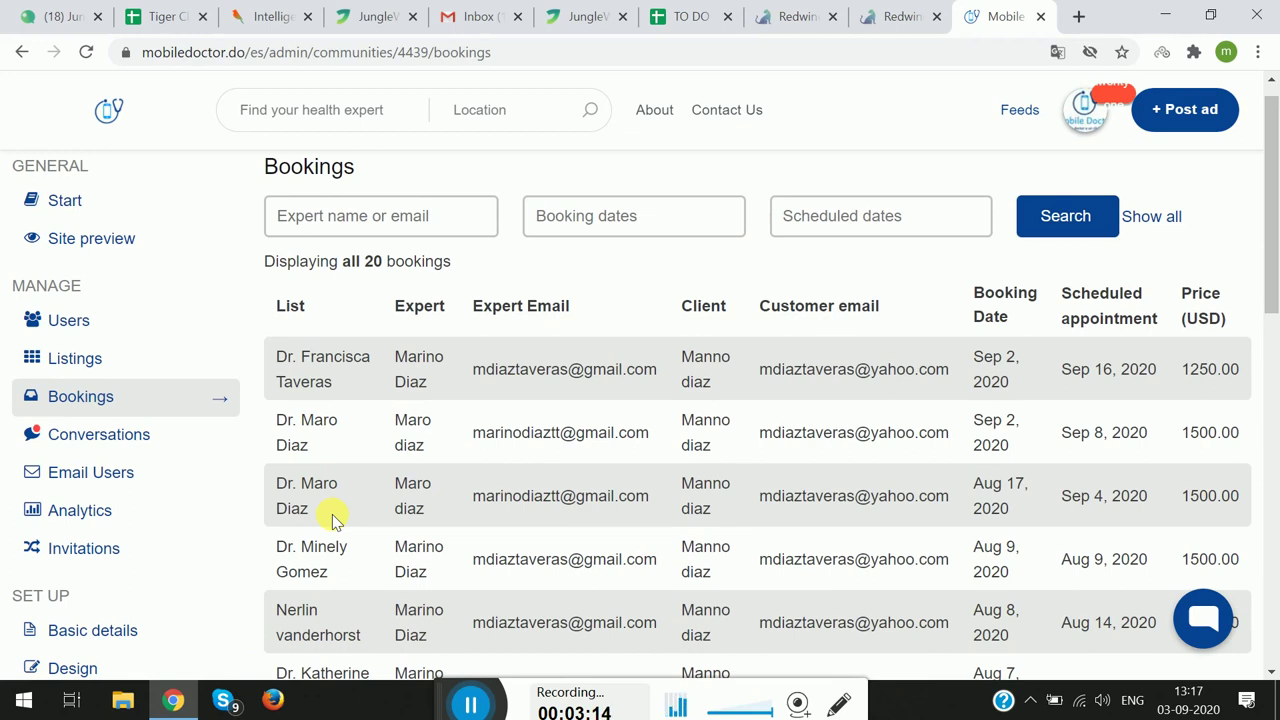
{"action": "scroll", "coordinate": [333, 518], "scroll_direction": "down", "scroll_amount": 2}
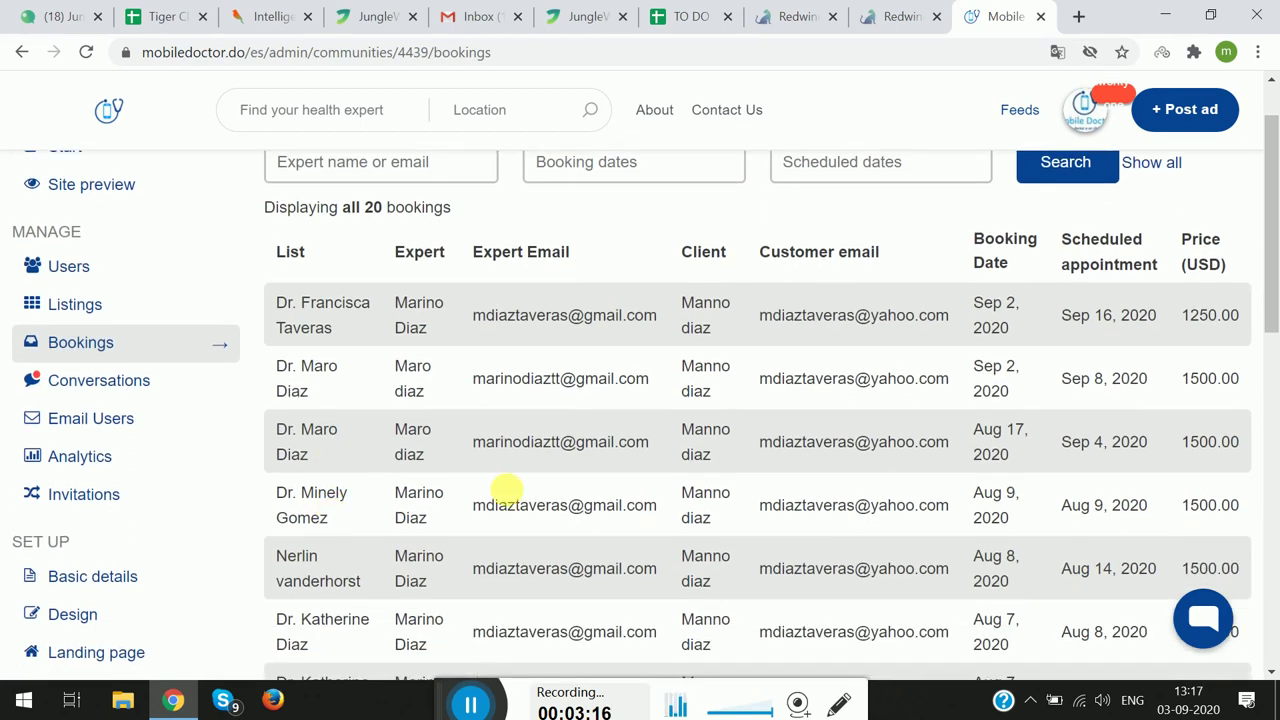
{"action": "scroll", "coordinate": [508, 492], "scroll_direction": "down", "scroll_amount": 2}
{"action": "scroll", "coordinate": [508, 492], "scroll_direction": "up", "scroll_amount": 1}
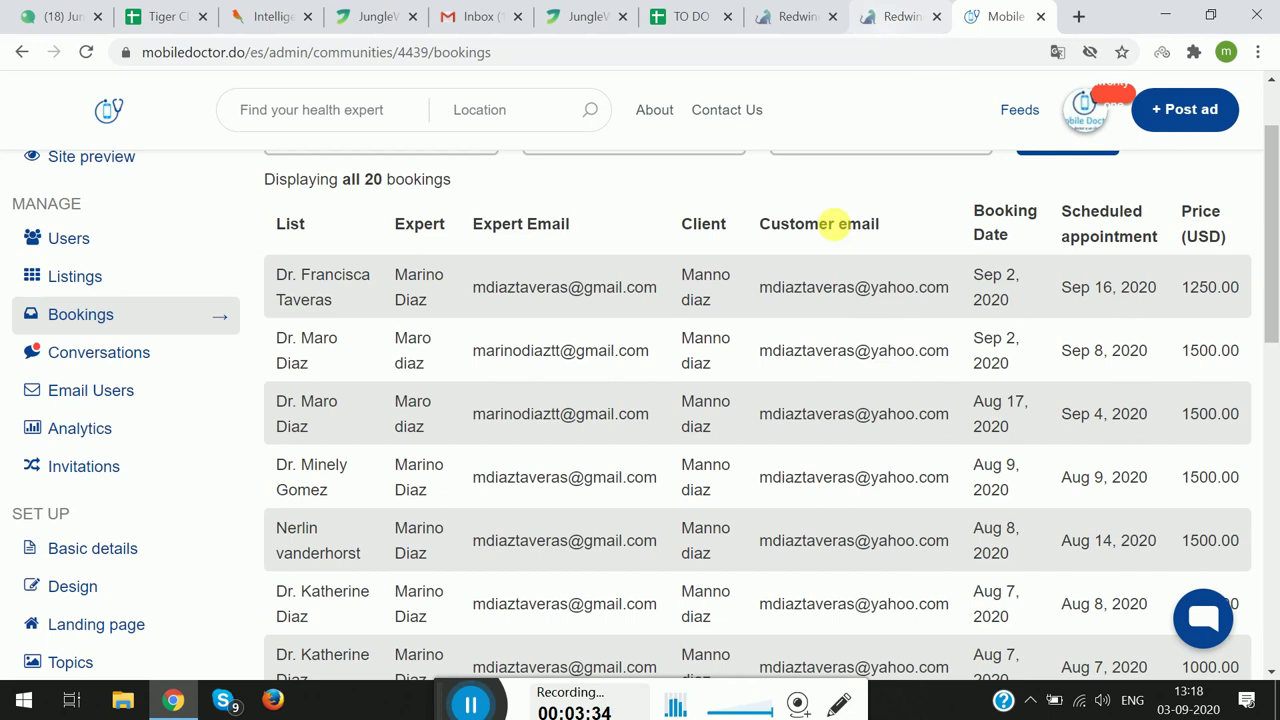
Review the admin Conversations list, then bring up the Email users page.
{"action": "left_click", "coordinate": [787, 14]}
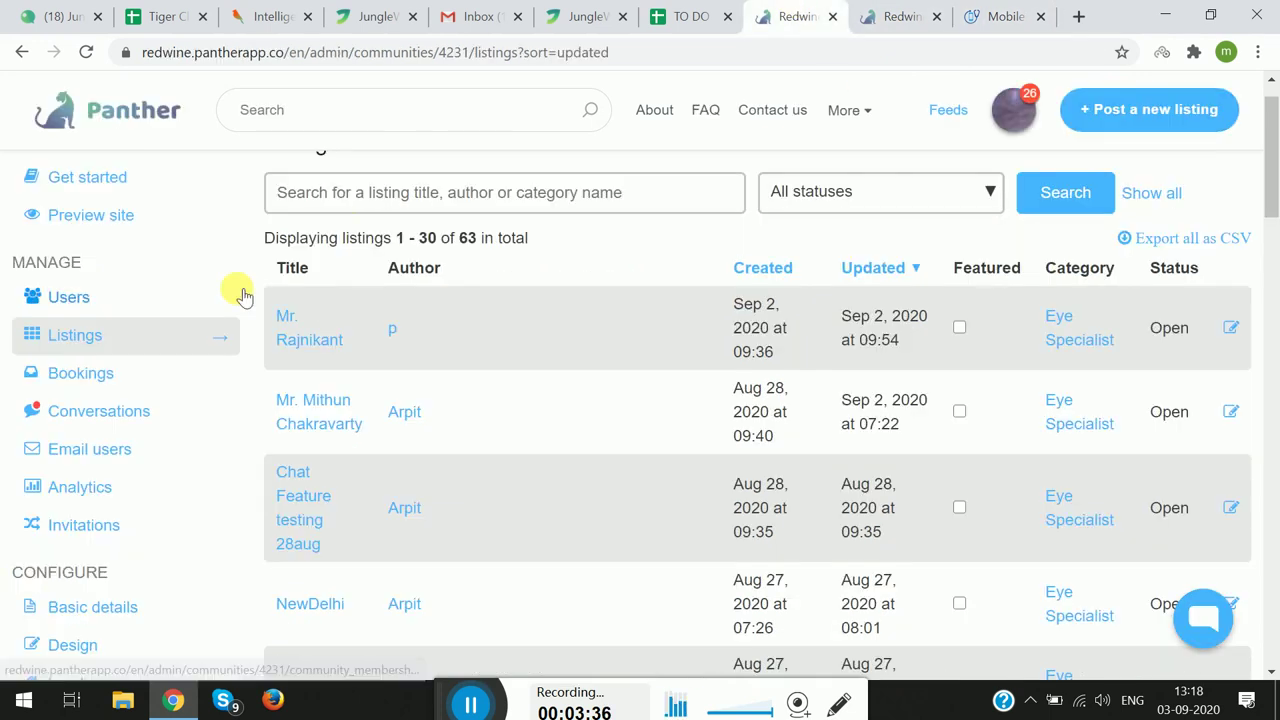
{"action": "left_click", "coordinate": [86, 410]}
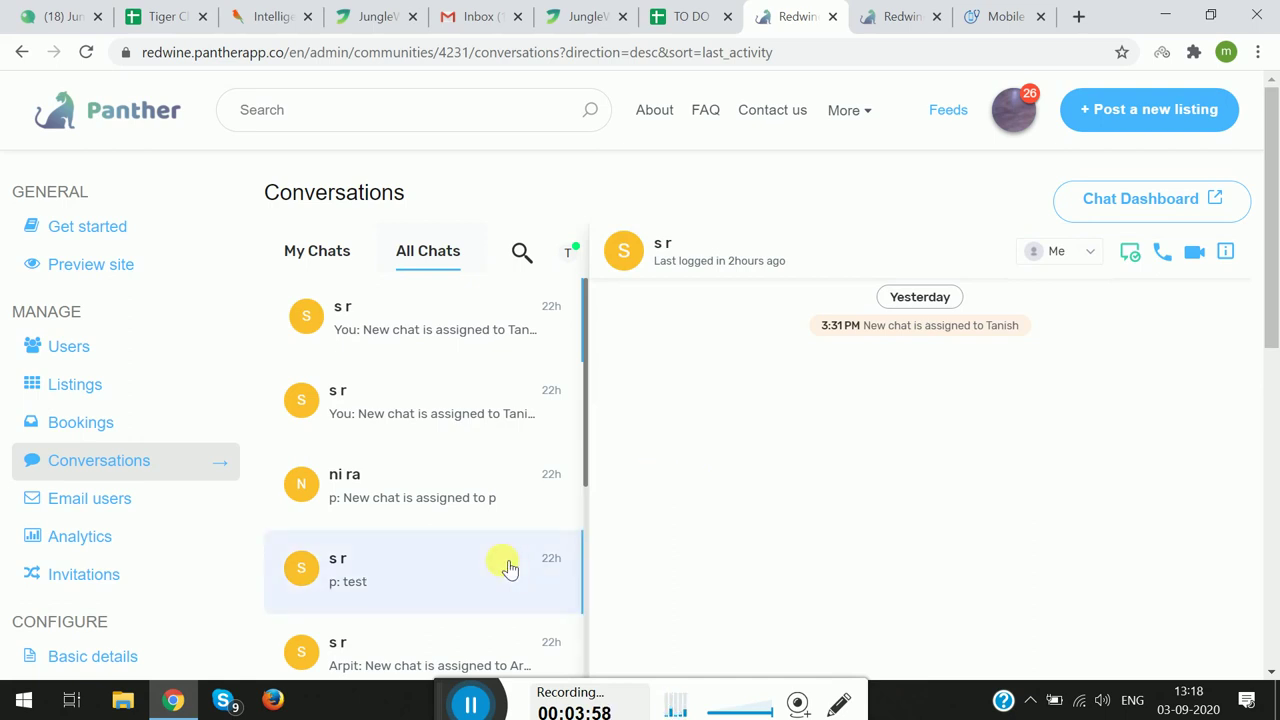
{"action": "scroll", "coordinate": [643, 537], "scroll_direction": "down", "scroll_amount": 2}
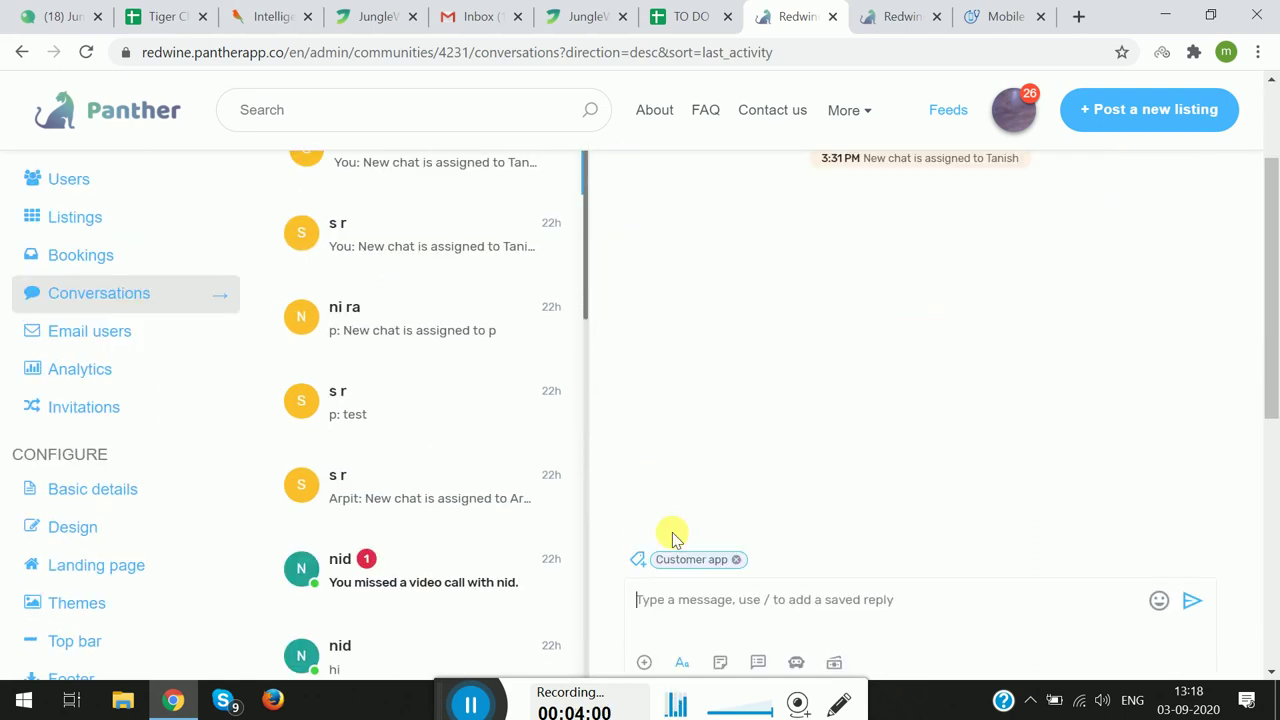
{"action": "scroll", "coordinate": [543, 543], "scroll_direction": "up", "scroll_amount": 1}
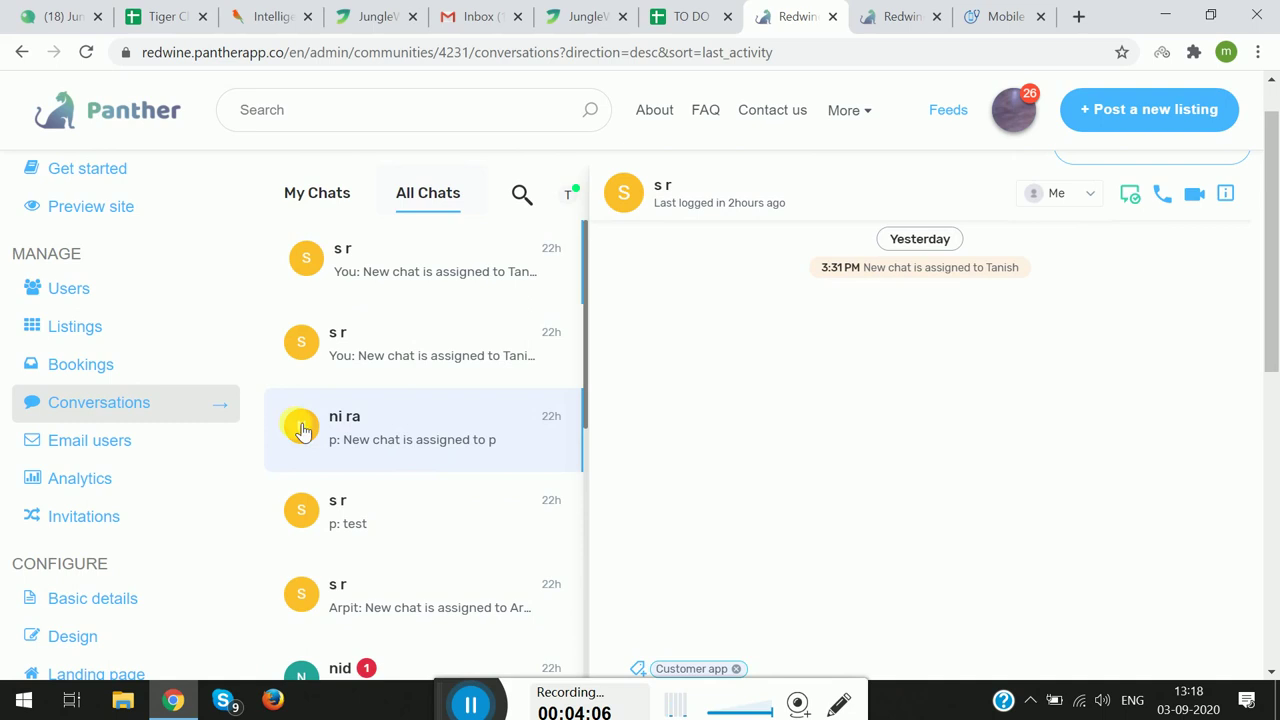
{"action": "left_click", "coordinate": [60, 442]}
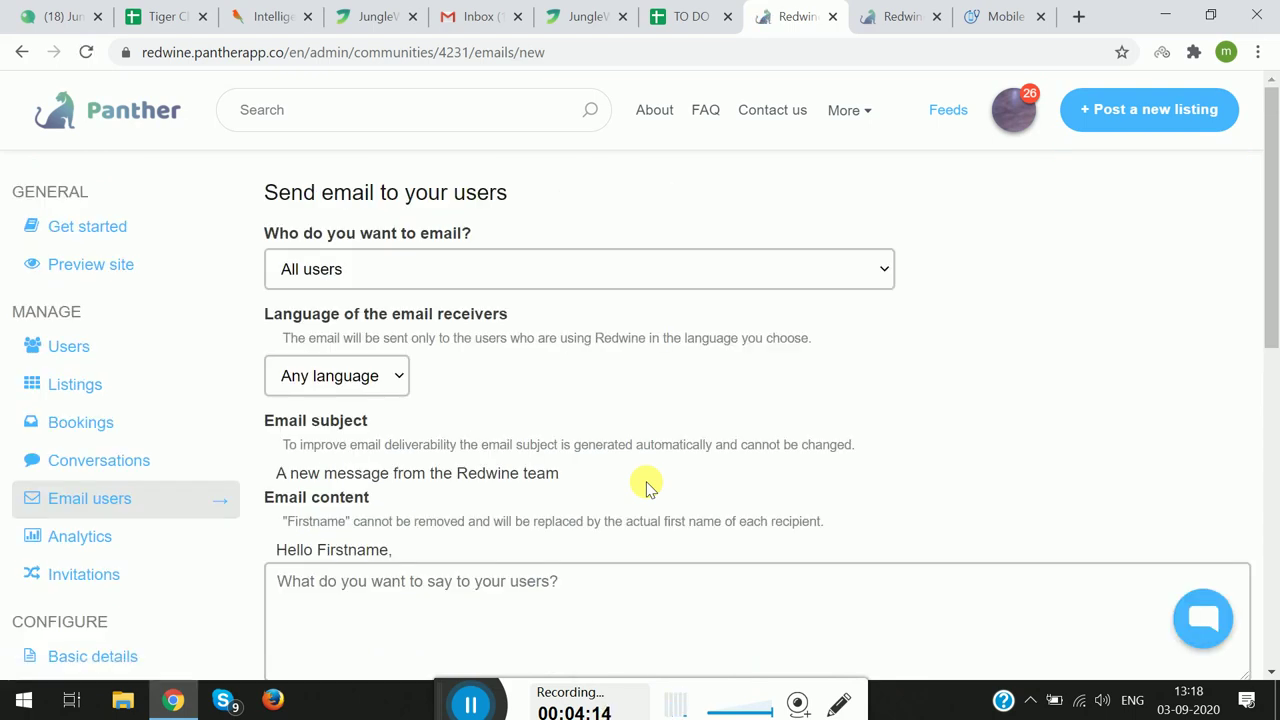
{"action": "left_click", "coordinate": [505, 282]}
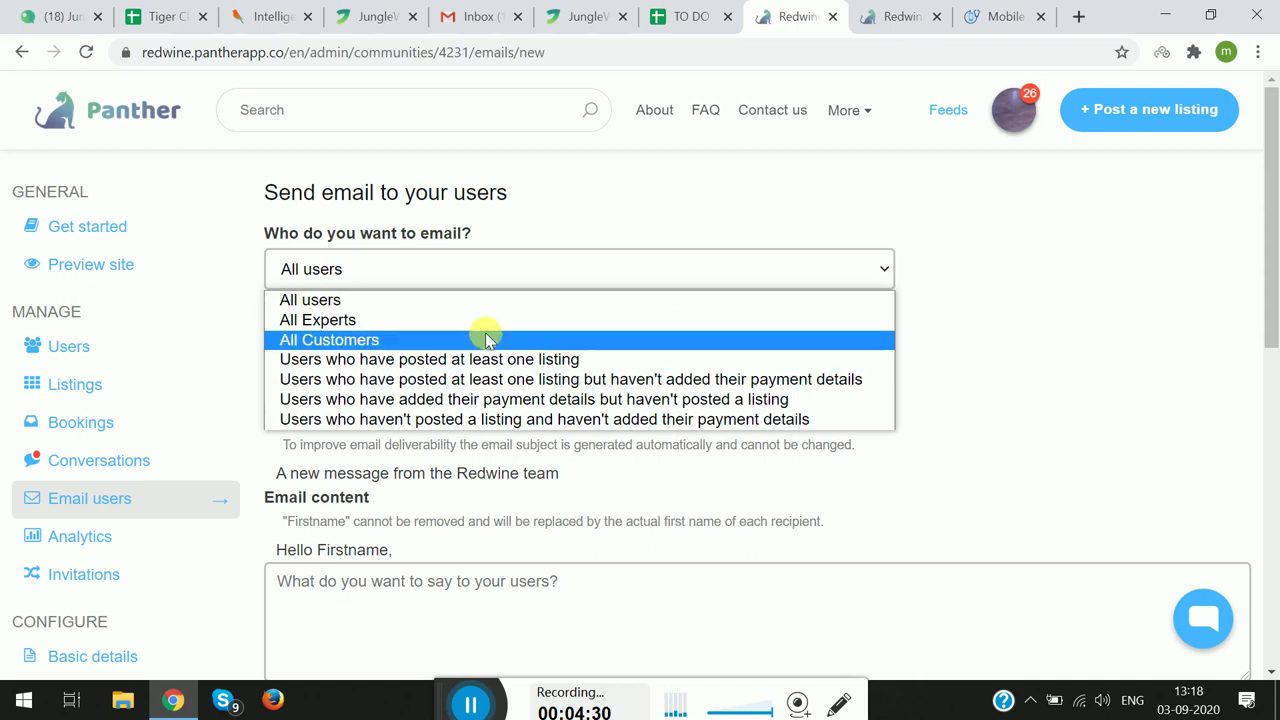
Address the email to All Experts, keeping the receivers' language as Any language.
{"action": "left_click", "coordinate": [437, 325]}
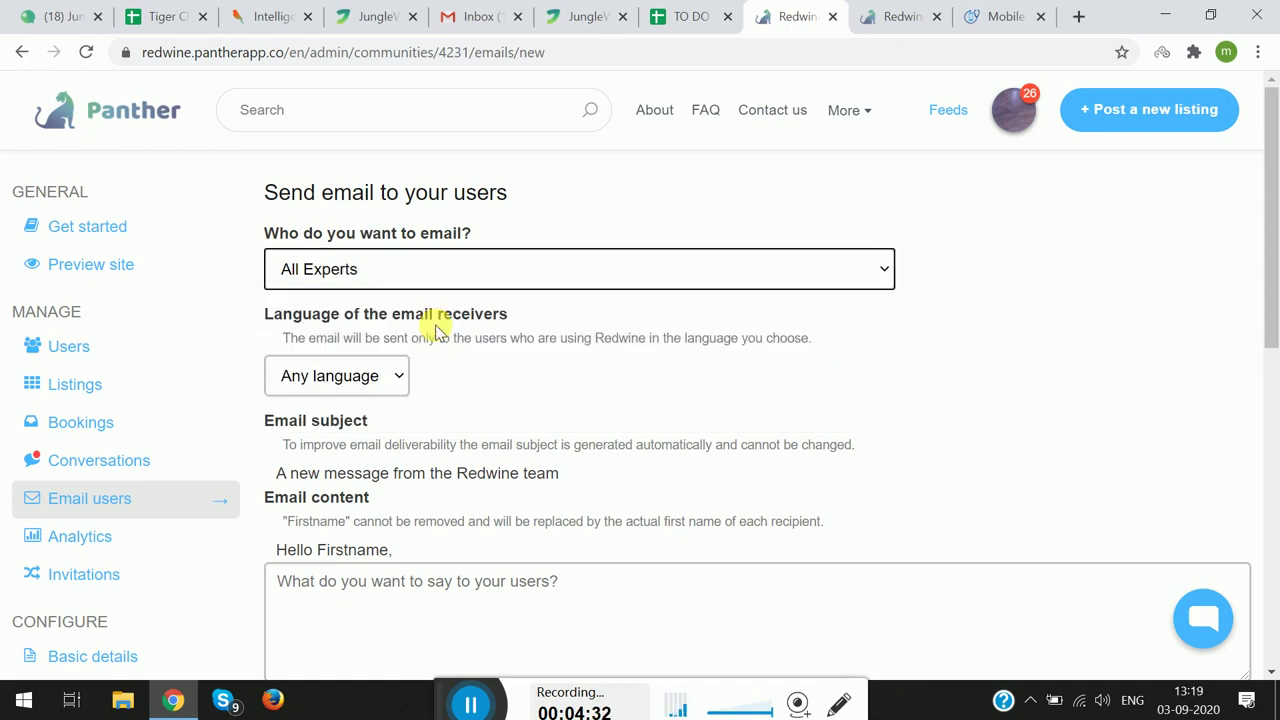
{"action": "scroll", "coordinate": [986, 434], "scroll_direction": "down", "scroll_amount": 1}
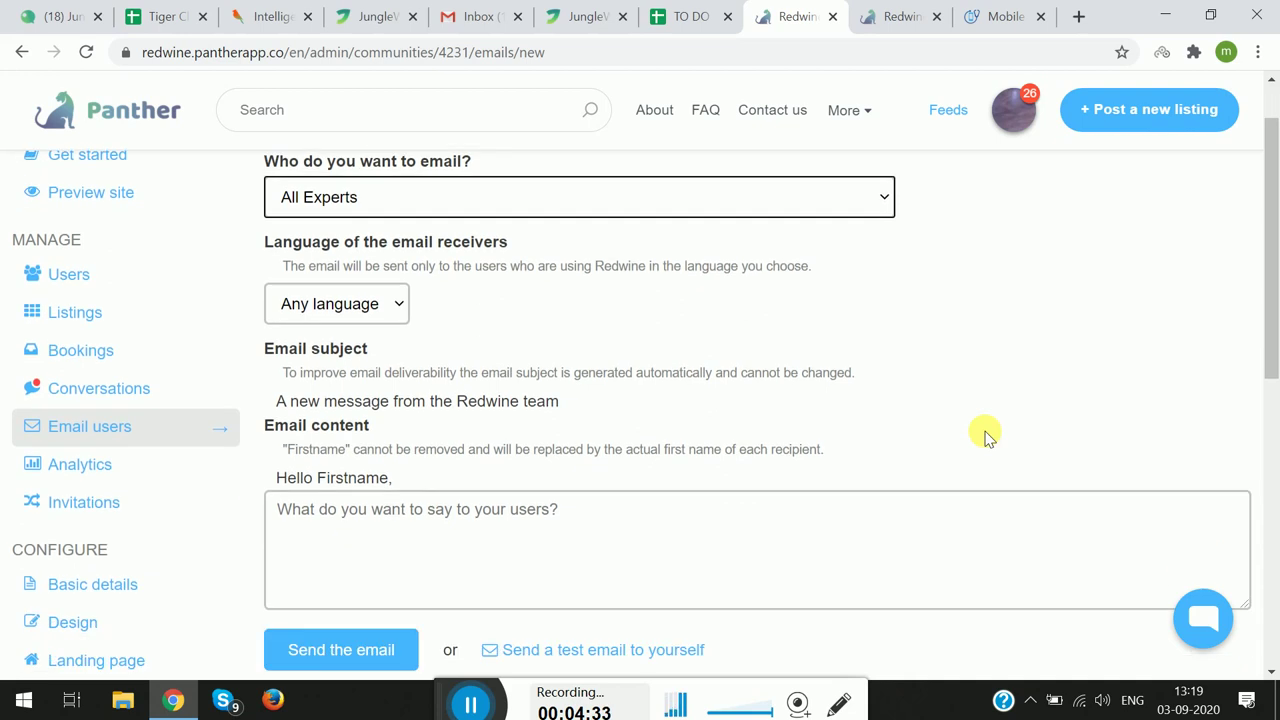
{"action": "left_click", "coordinate": [345, 304]}
{"action": "left_click", "coordinate": [956, 335]}
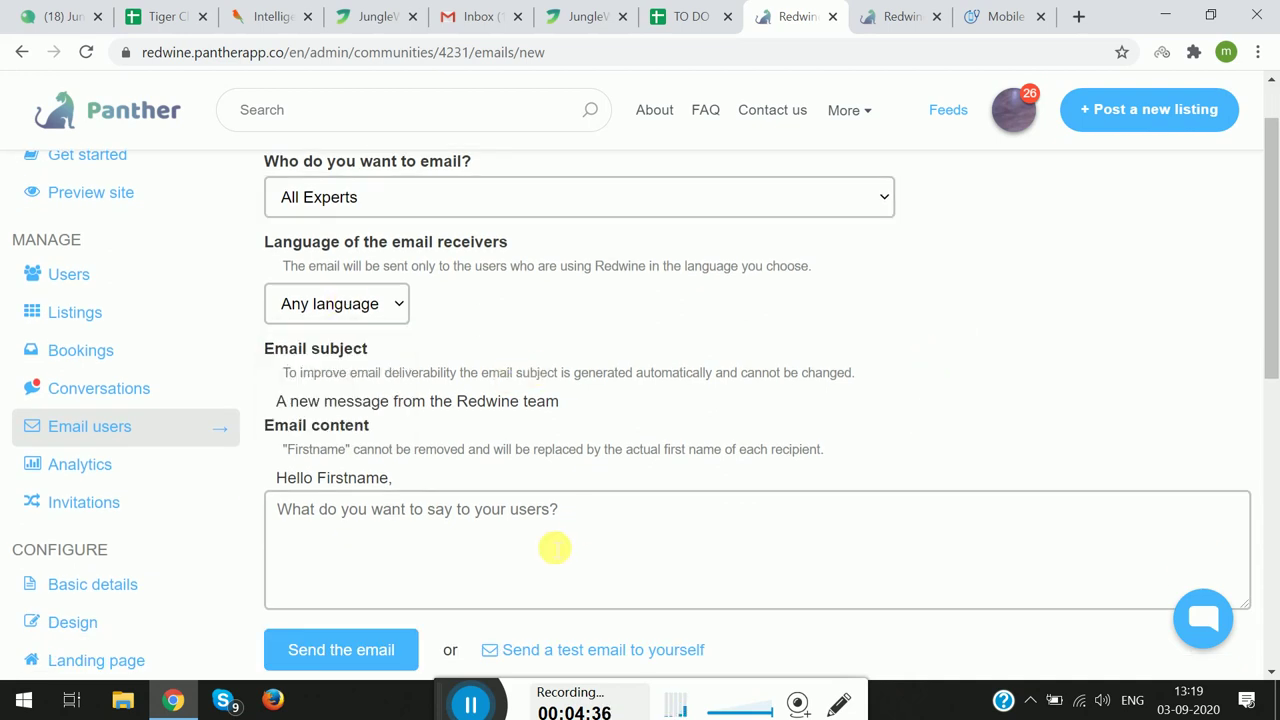
{"action": "scroll", "coordinate": [545, 540], "scroll_direction": "down", "scroll_amount": 1}
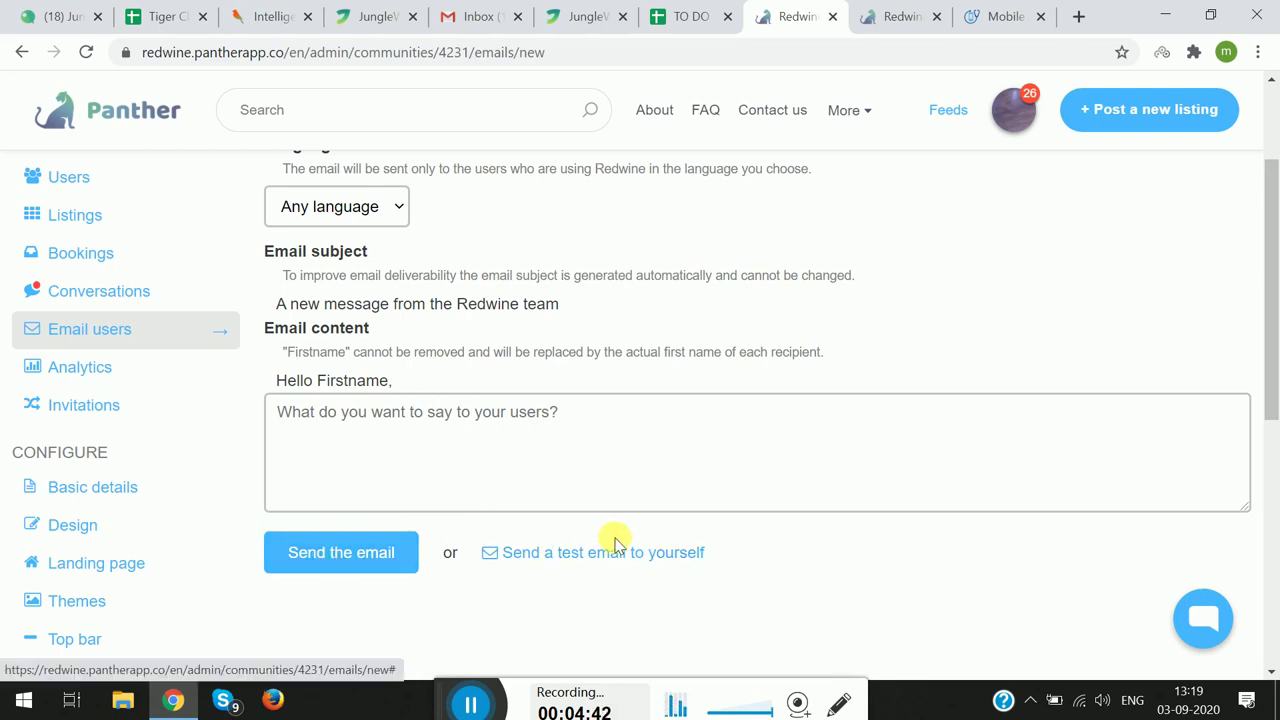
{"action": "scroll", "coordinate": [623, 523], "scroll_direction": "up", "scroll_amount": 1}
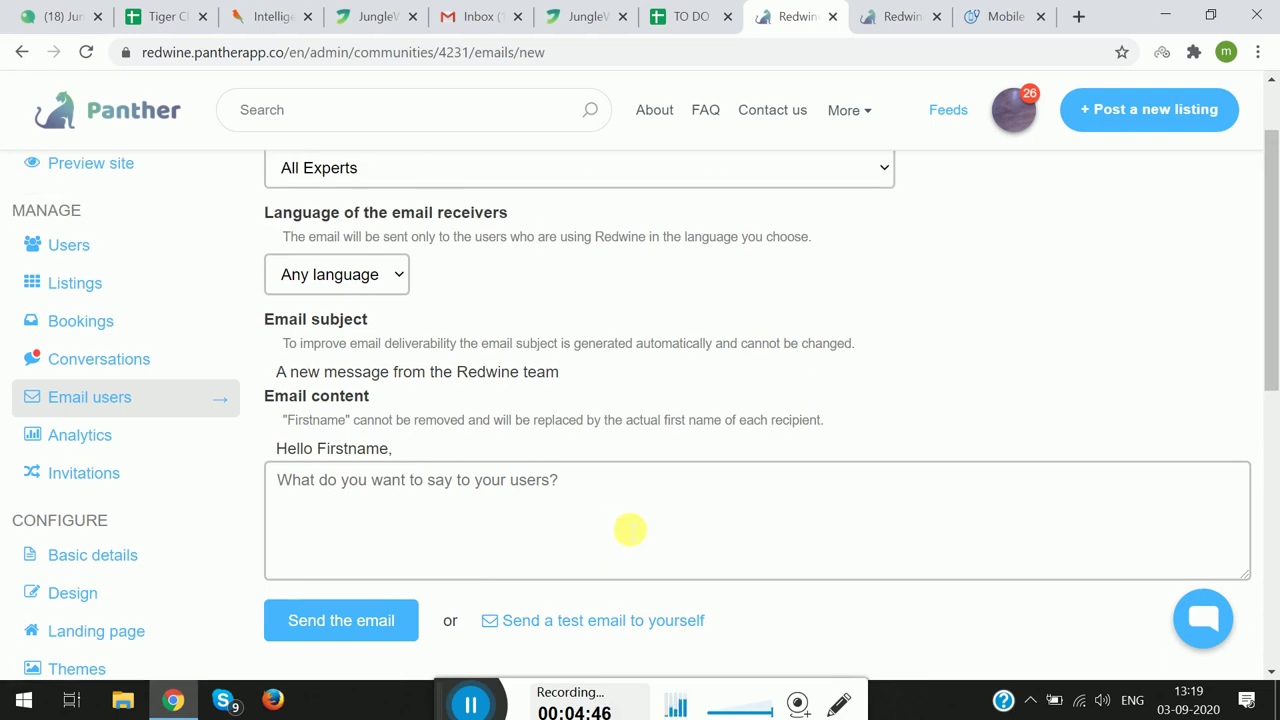
Open Analytics and view the Real Time charts of consultations, signups and revenue.
{"action": "left_click", "coordinate": [48, 434]}
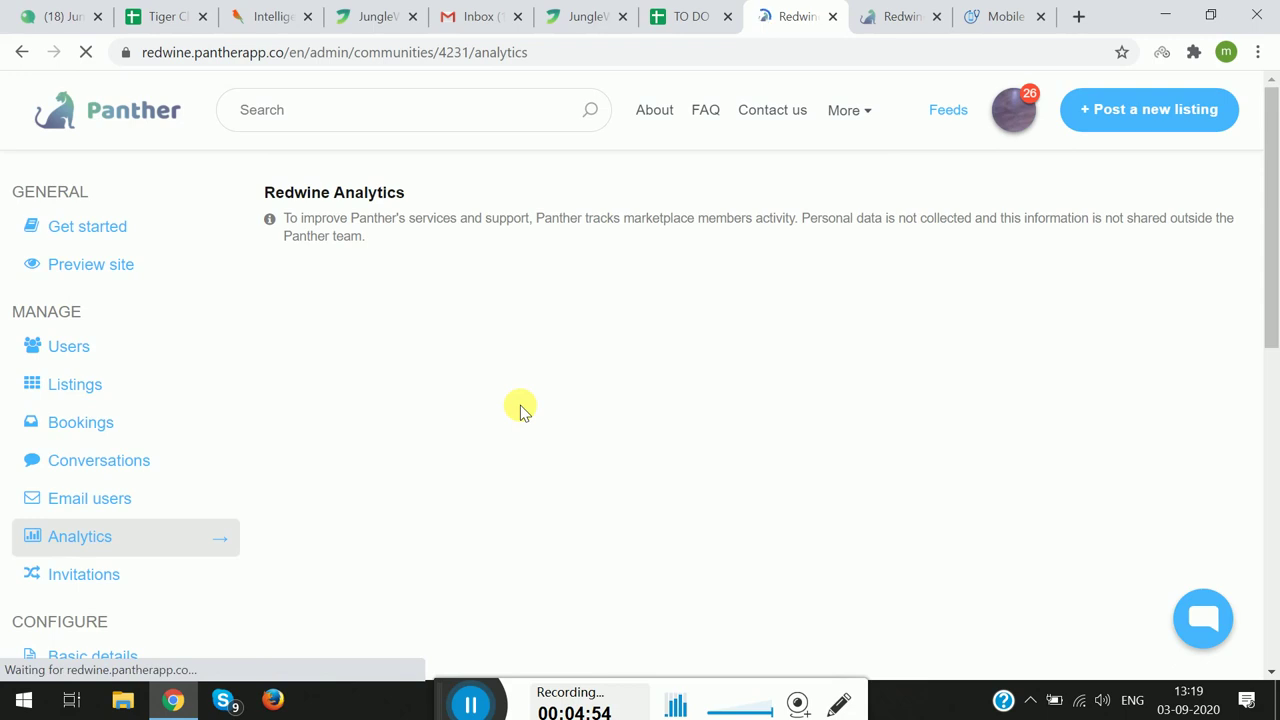
{"action": "scroll", "coordinate": [520, 410], "scroll_direction": "down", "scroll_amount": 1}
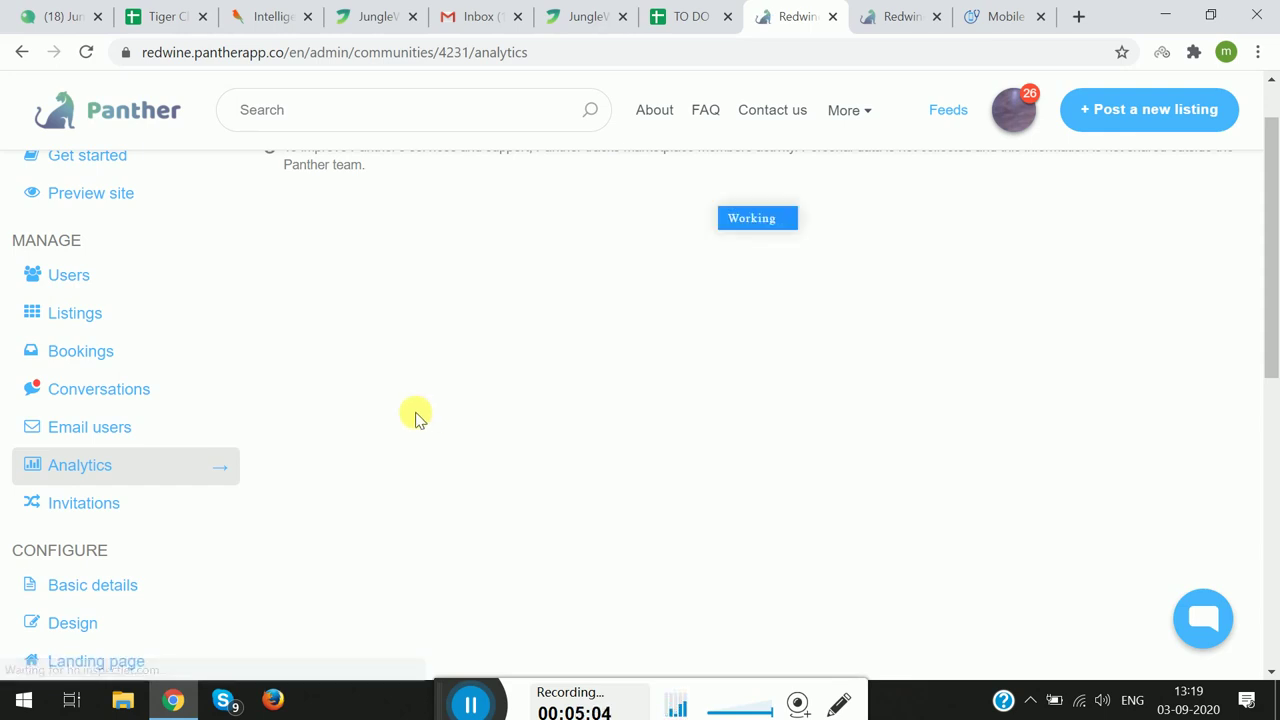
{"action": "scroll", "coordinate": [310, 405], "scroll_direction": "down", "scroll_amount": 2}
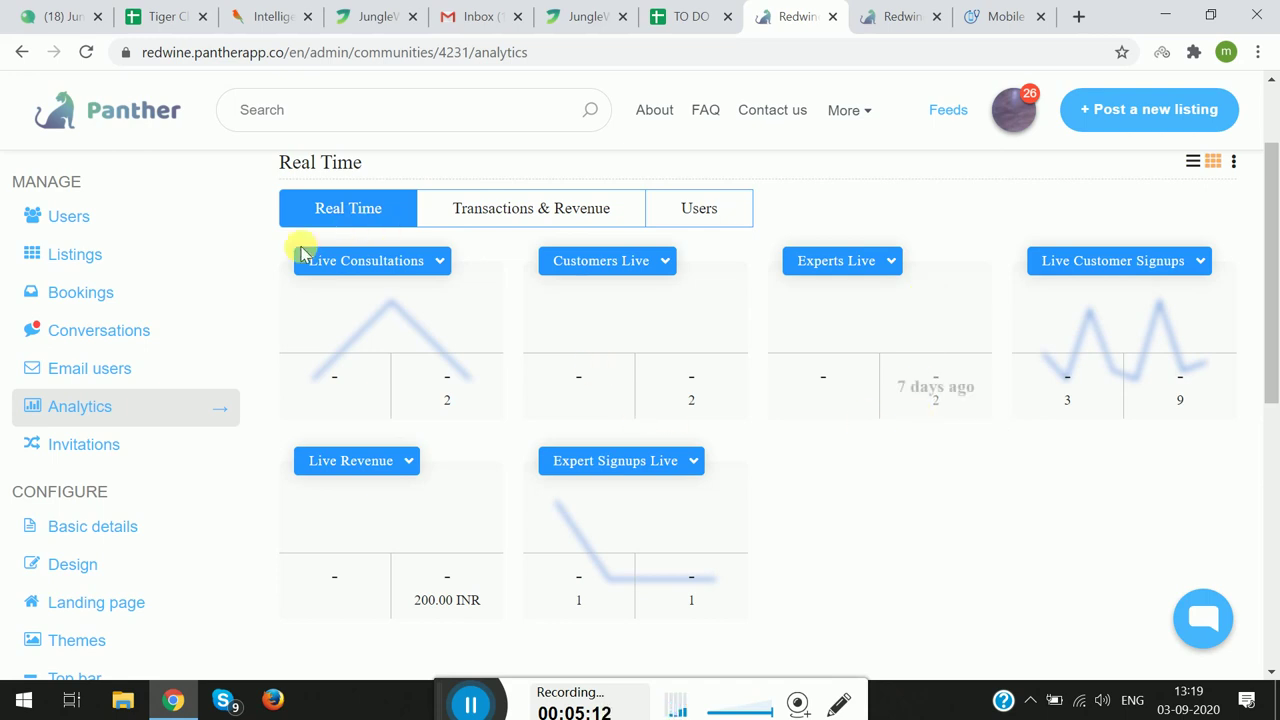
{"action": "left_click", "coordinate": [552, 208]}
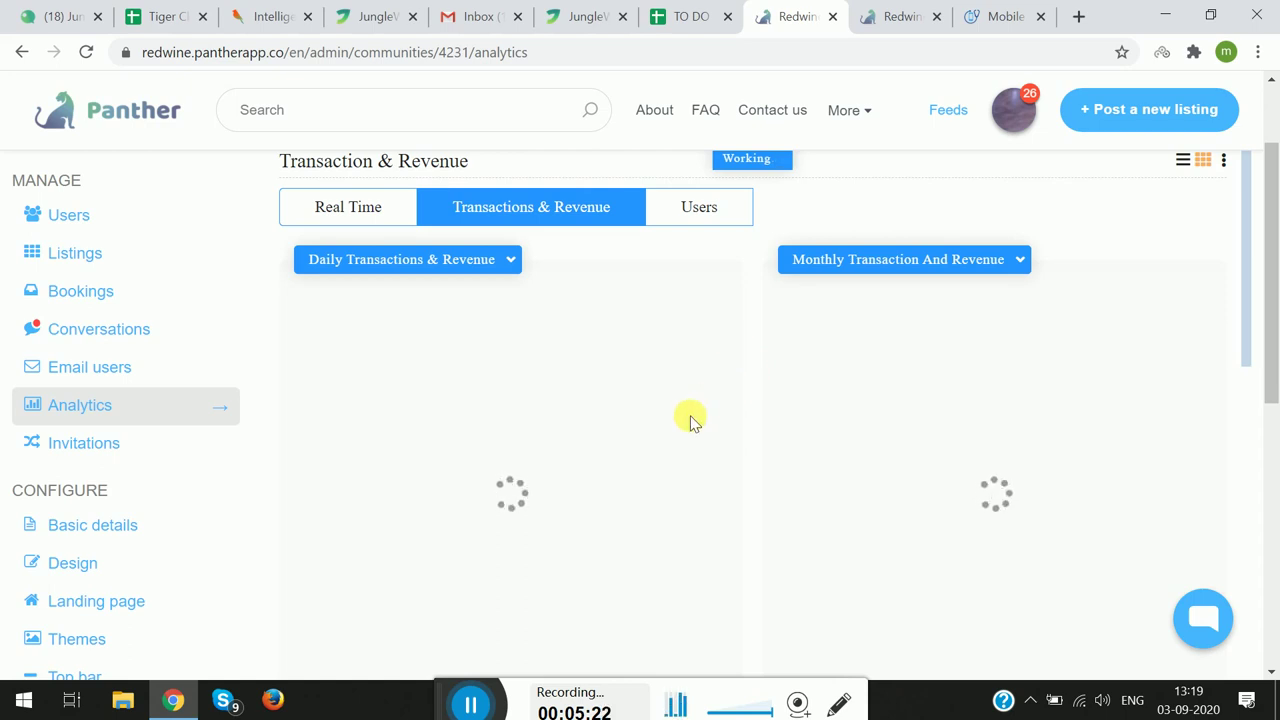
Show the Users analytics: 27 non-transacting clients and 3 transacting clients with totals spent.
{"action": "scroll", "coordinate": [690, 420], "scroll_direction": "down", "scroll_amount": 2}
{"action": "scroll", "coordinate": [690, 418], "scroll_direction": "up", "scroll_amount": 2}
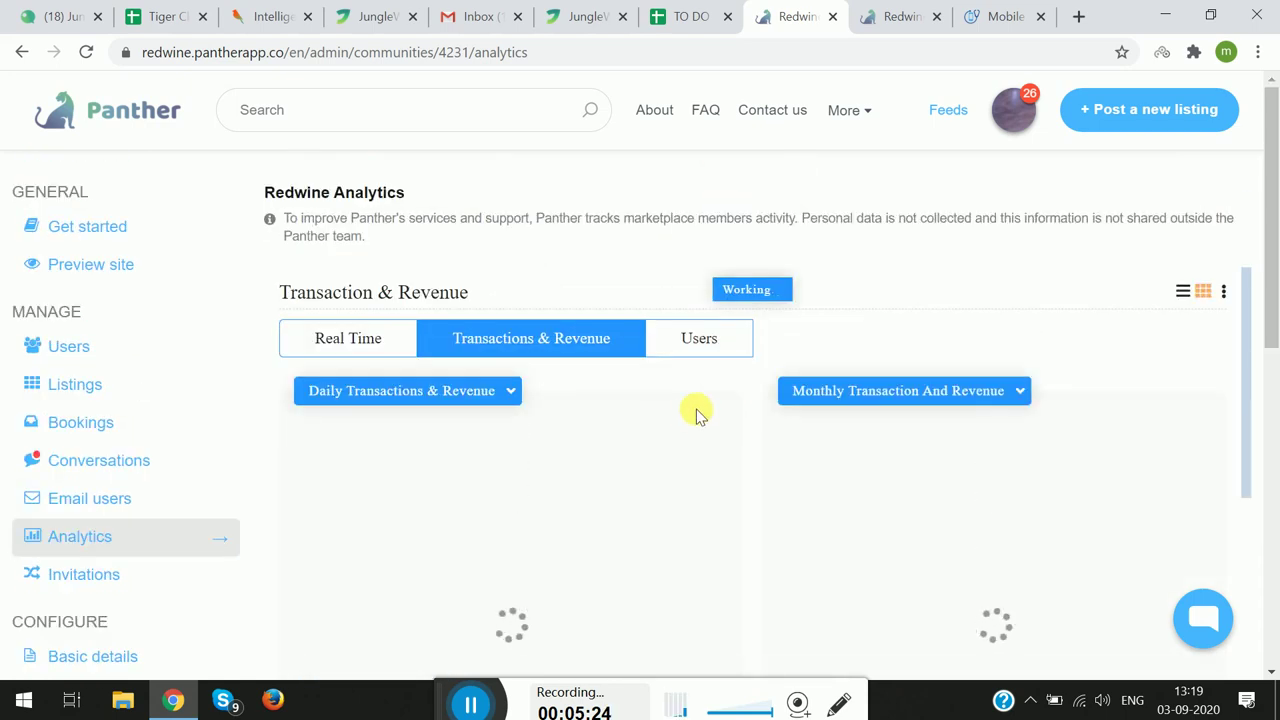
{"action": "left_click", "coordinate": [692, 337]}
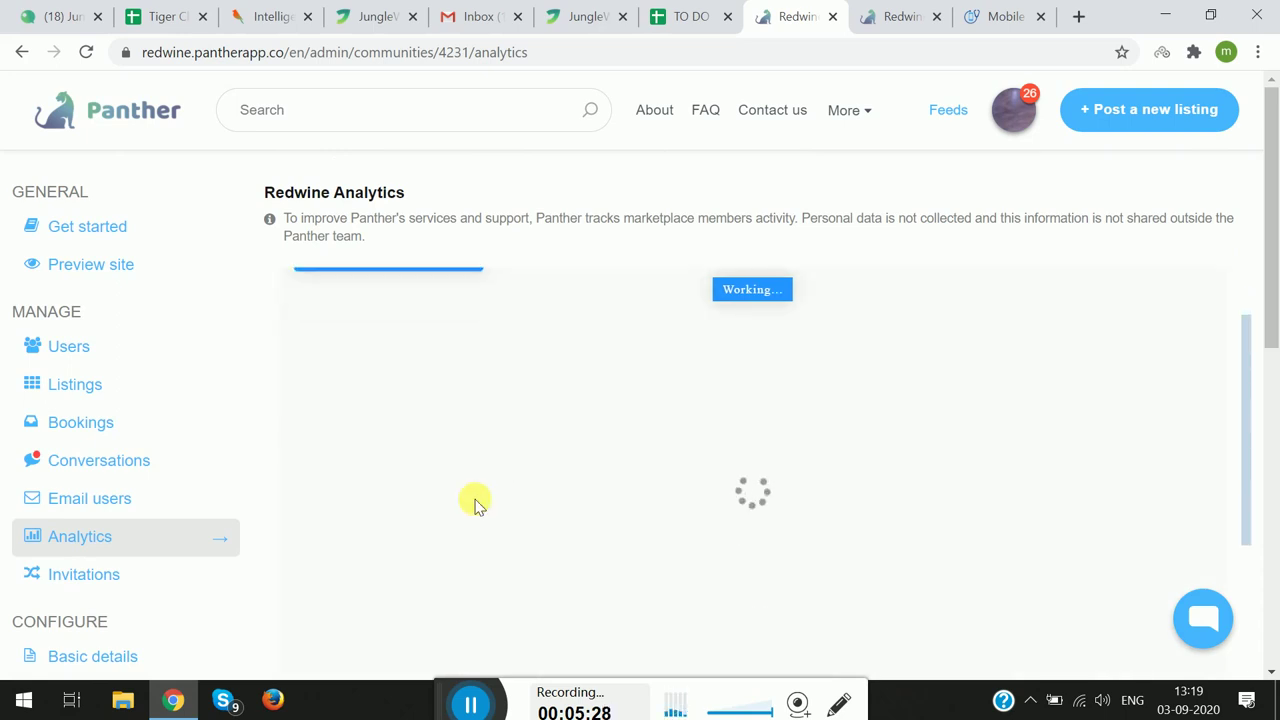
{"action": "scroll", "coordinate": [475, 505], "scroll_direction": "up", "scroll_amount": 1}
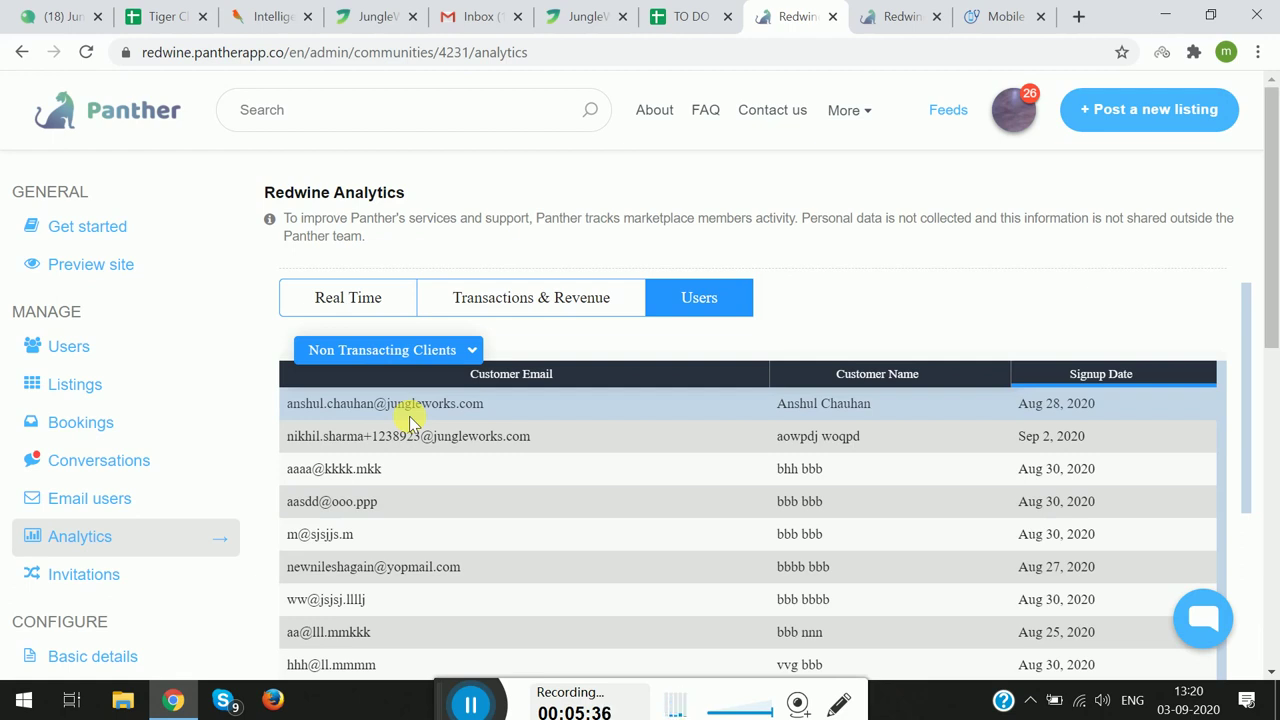
{"action": "scroll", "coordinate": [410, 420], "scroll_direction": "down", "scroll_amount": 5}
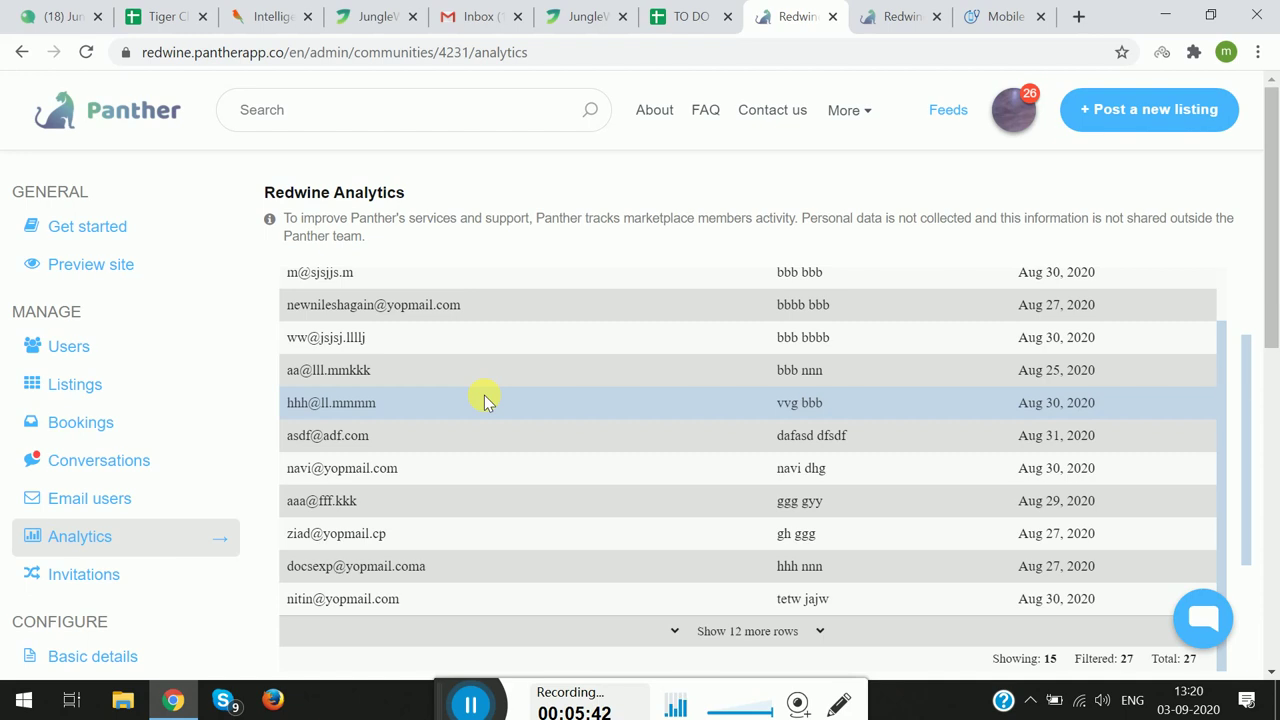
{"action": "scroll", "coordinate": [484, 397], "scroll_direction": "down", "scroll_amount": 3}
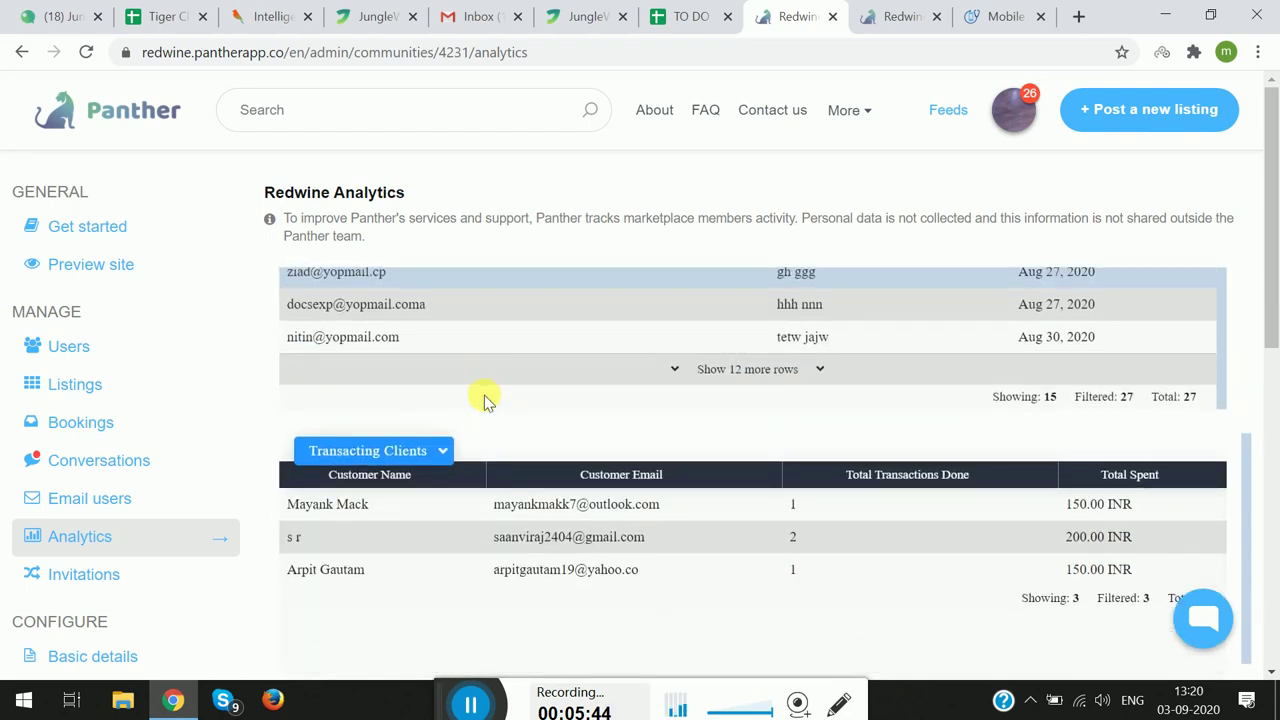
{"action": "scroll", "coordinate": [180, 510], "scroll_direction": "down", "scroll_amount": 1}
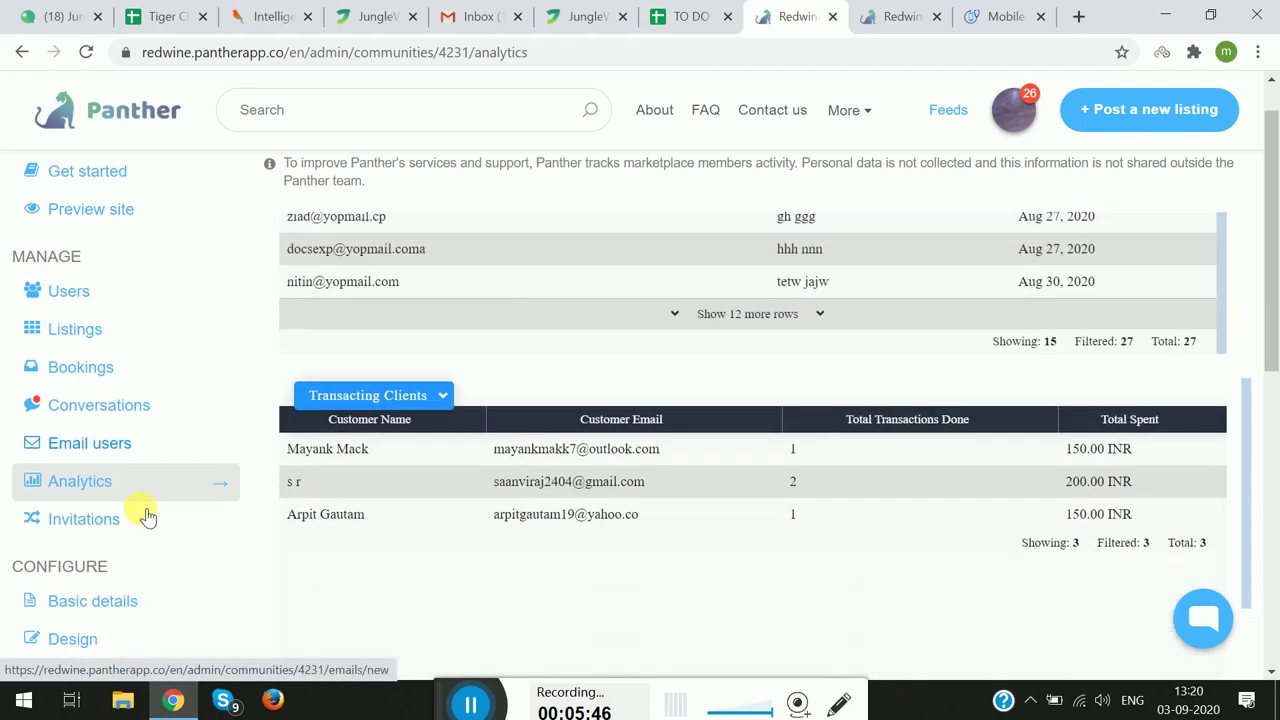
{"action": "left_click", "coordinate": [88, 477]}
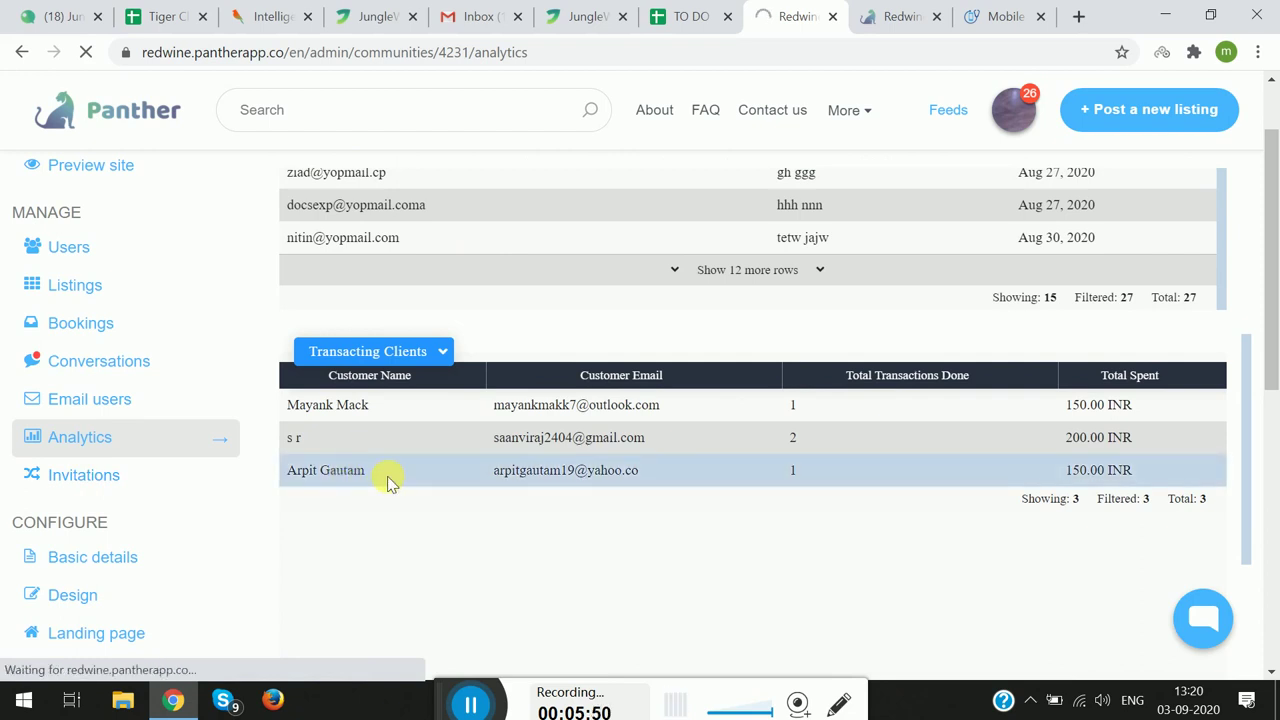
Look through the five sent invitations on the Invitations page.
{"action": "left_click", "coordinate": [114, 473]}
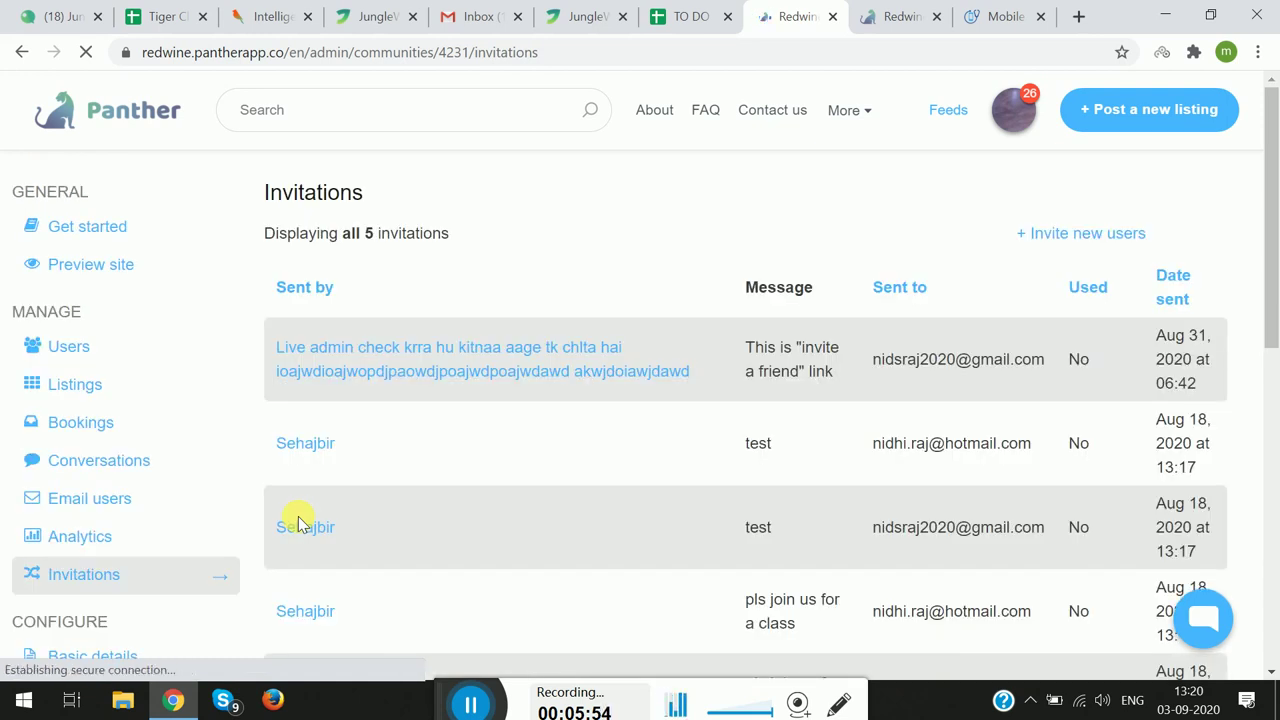
{"action": "scroll", "coordinate": [510, 507], "scroll_direction": "down", "scroll_amount": 1}
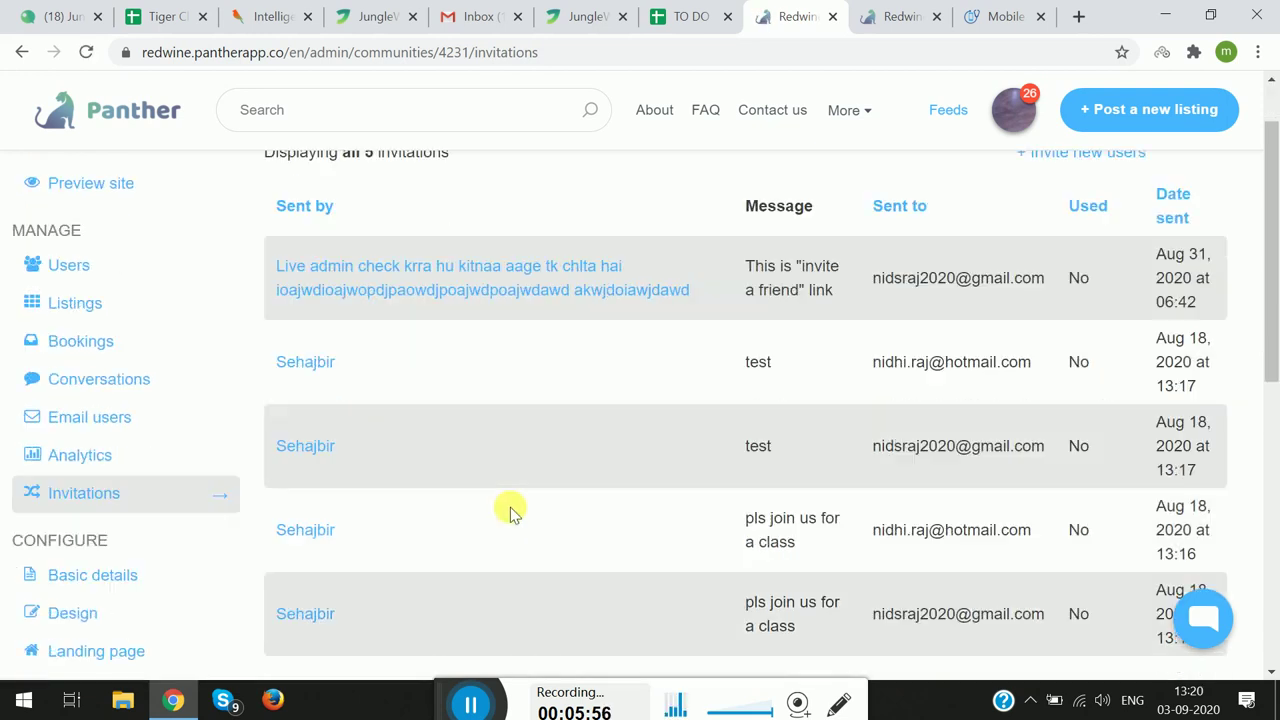
{"action": "scroll", "coordinate": [510, 507], "scroll_direction": "down", "scroll_amount": 1}
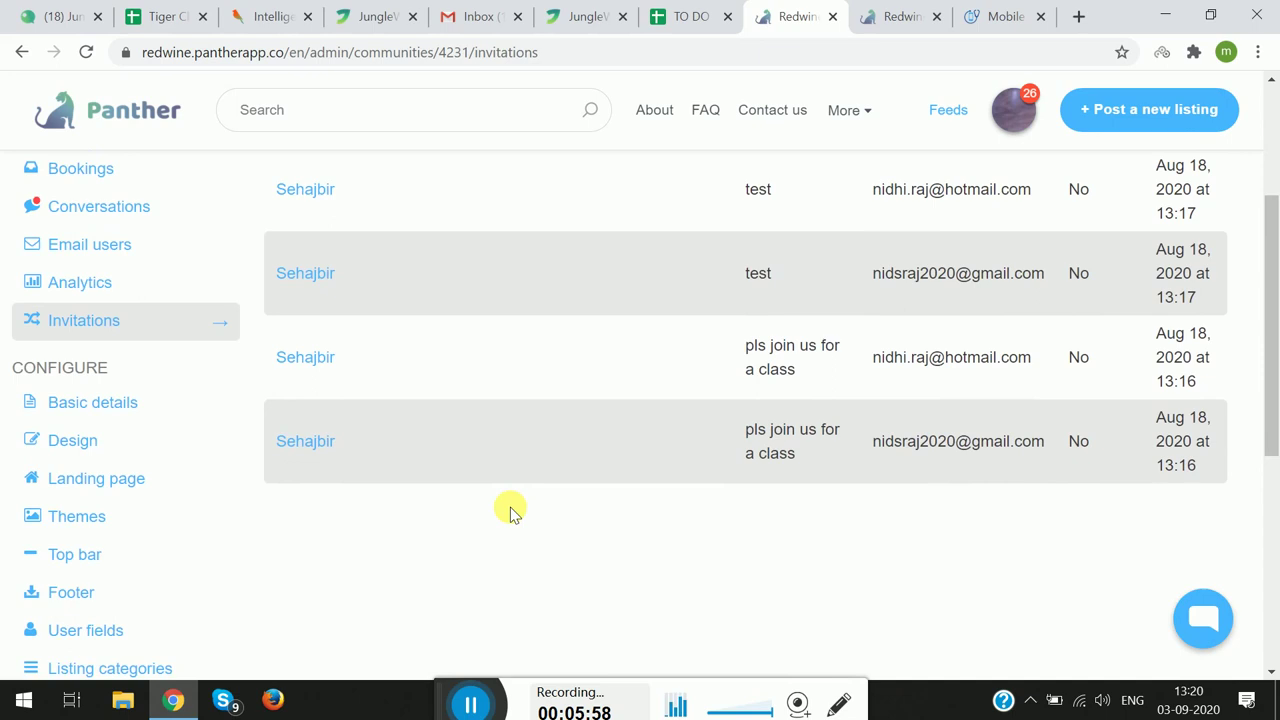
{"action": "scroll", "coordinate": [510, 507], "scroll_direction": "up", "scroll_amount": 2}
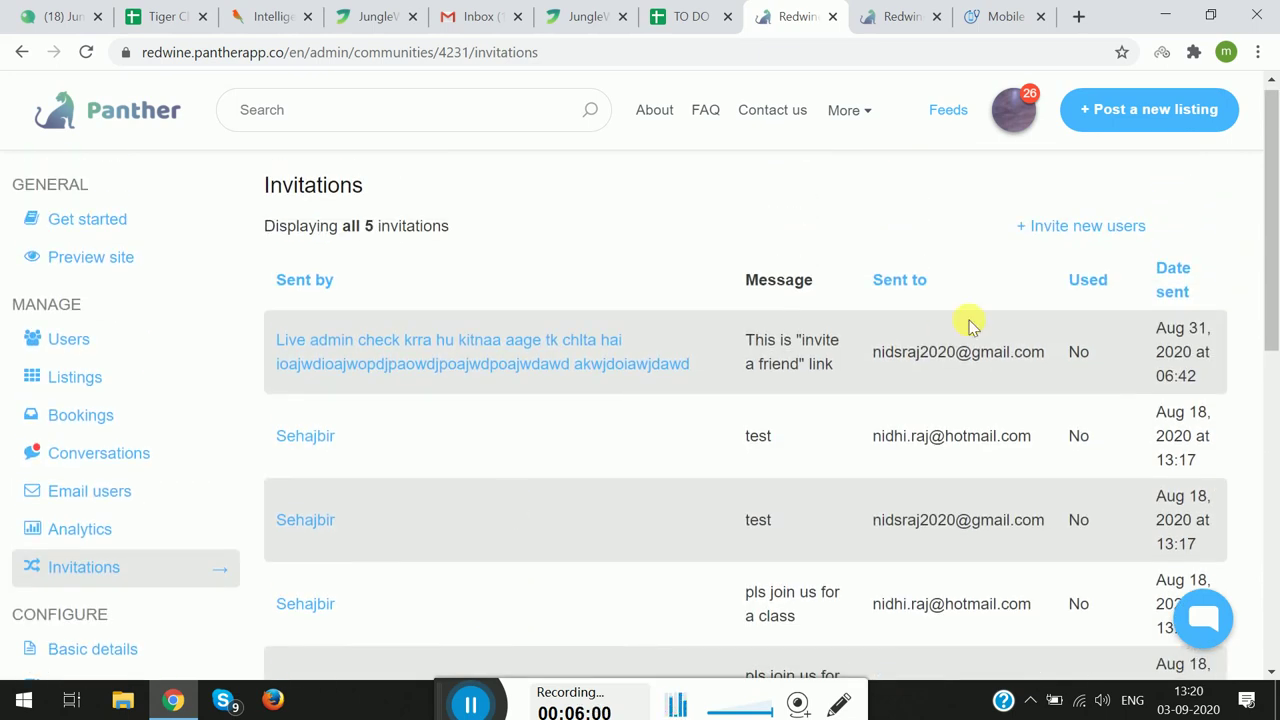
Open the new-invitation form, with empty email addresses and the default message prefilled.
{"action": "left_click", "coordinate": [1060, 227]}
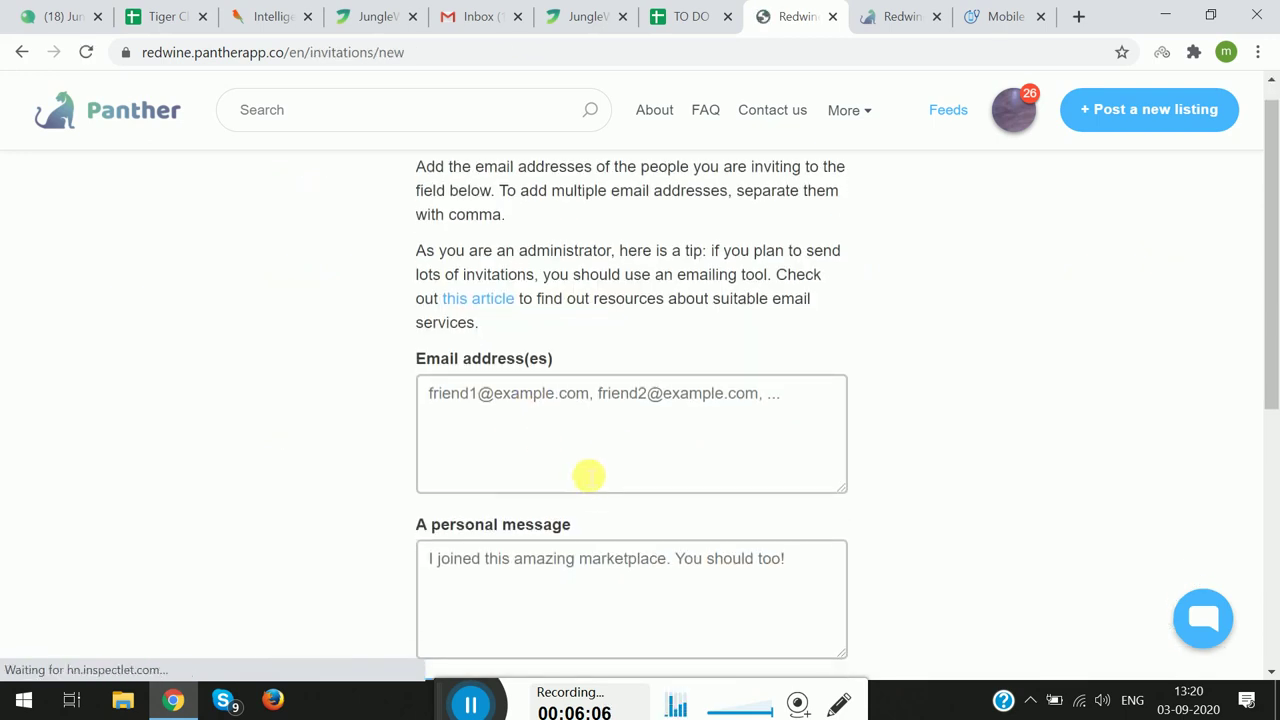
{"action": "scroll", "coordinate": [586, 477], "scroll_direction": "down", "scroll_amount": 1}
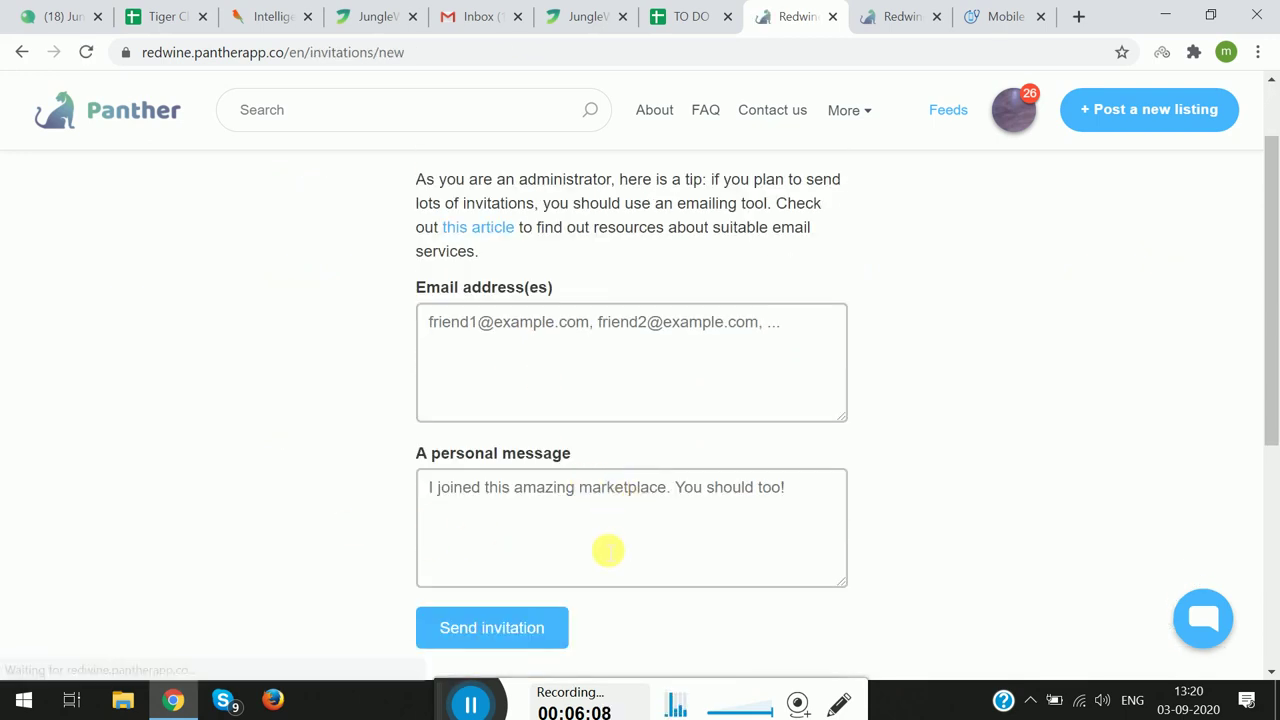
{"action": "scroll", "coordinate": [608, 550], "scroll_direction": "down", "scroll_amount": 1}
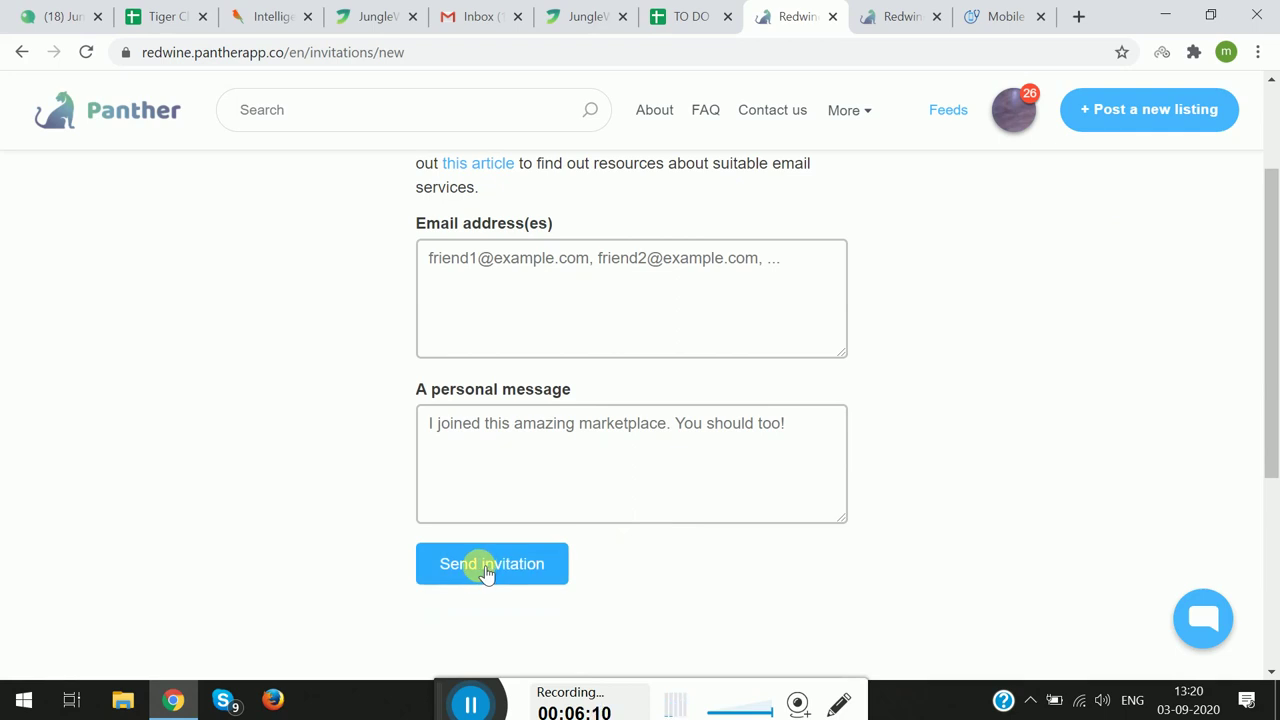